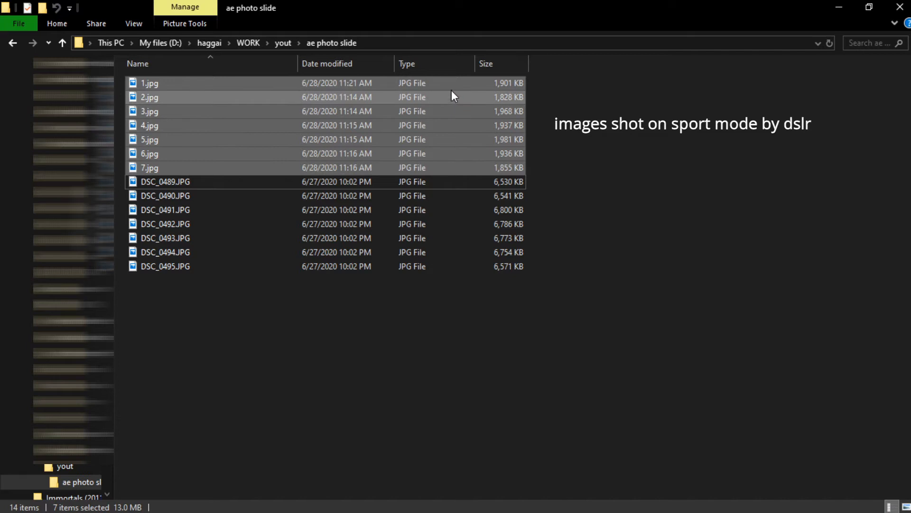
Import the seven selected photos, 1.jpg to 7.jpg, from the ae photo slide folder into the After Effects project
left_click_drag(563, 8, 650, 45)
left_click_drag(665, 123, 111, 198)
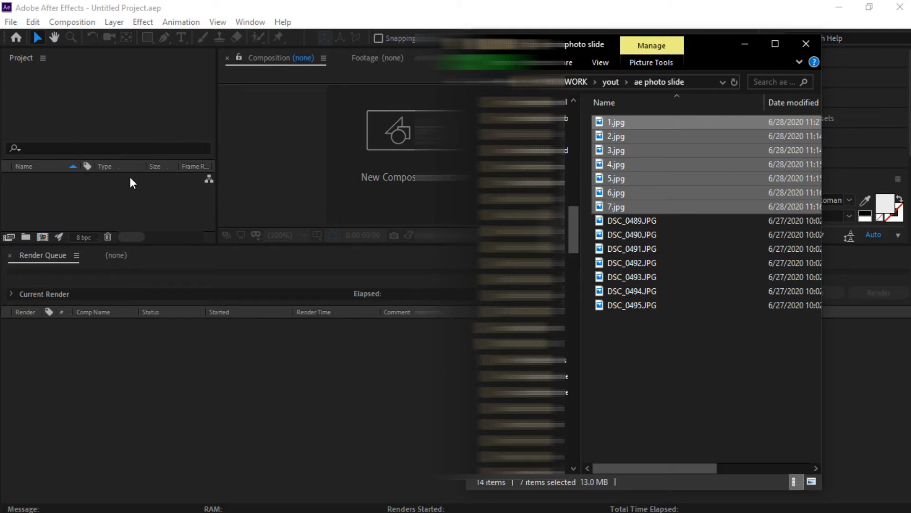
left_click(305, 165)
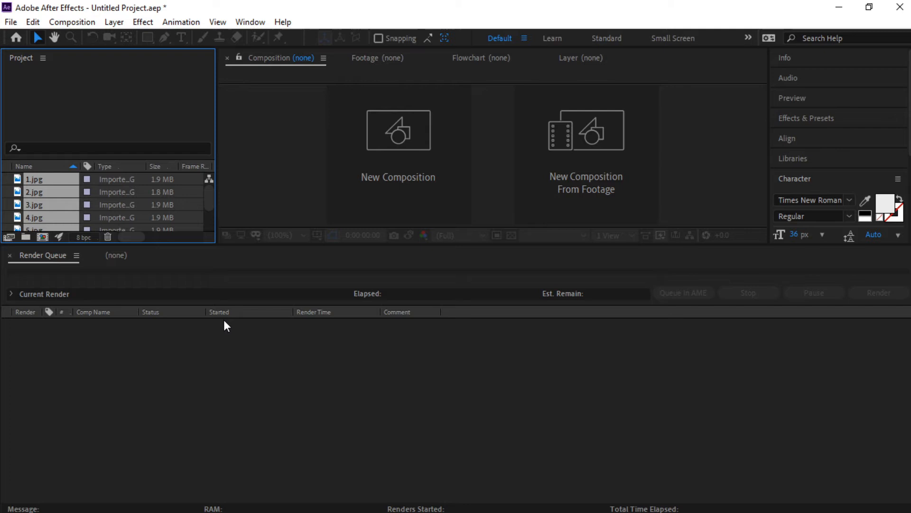
Create a new composition named "photo slide" with the HDTV 1080 29.97 preset and a 0;01;30;00 duration
left_click(403, 138)
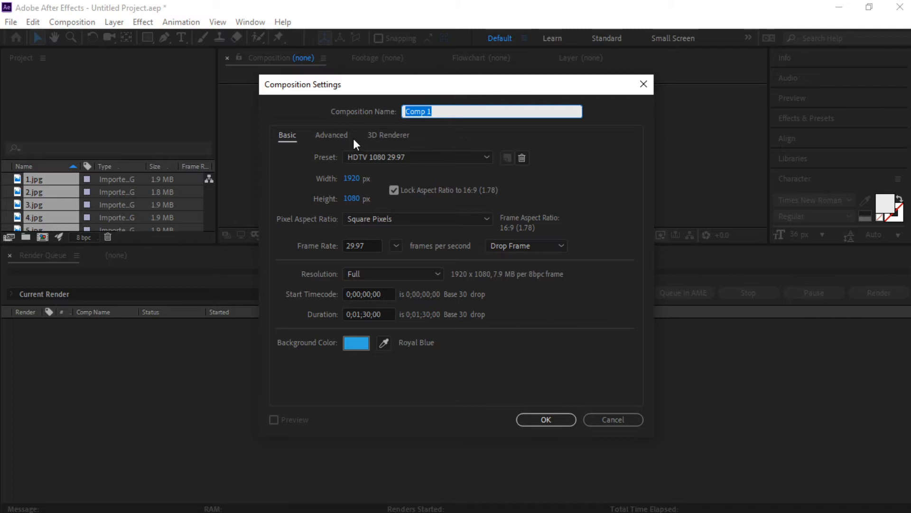
type("Photo slide")
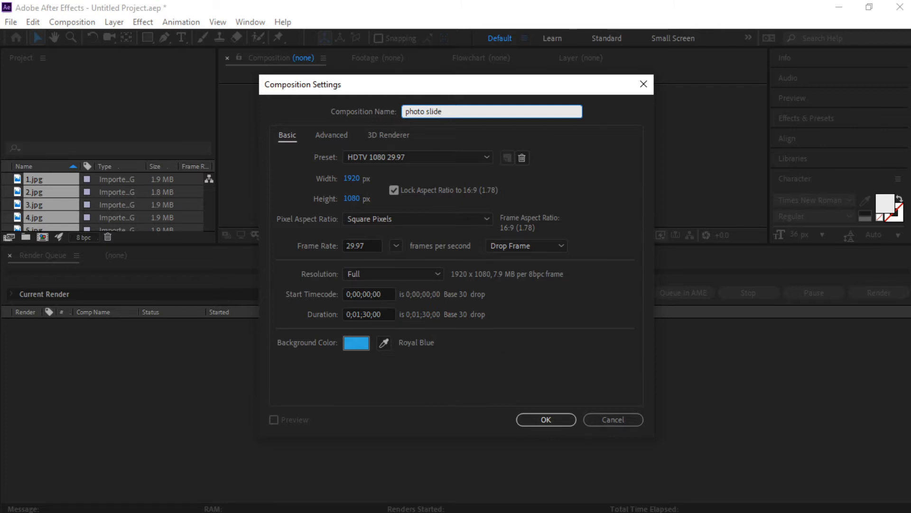
left_click(546, 418)
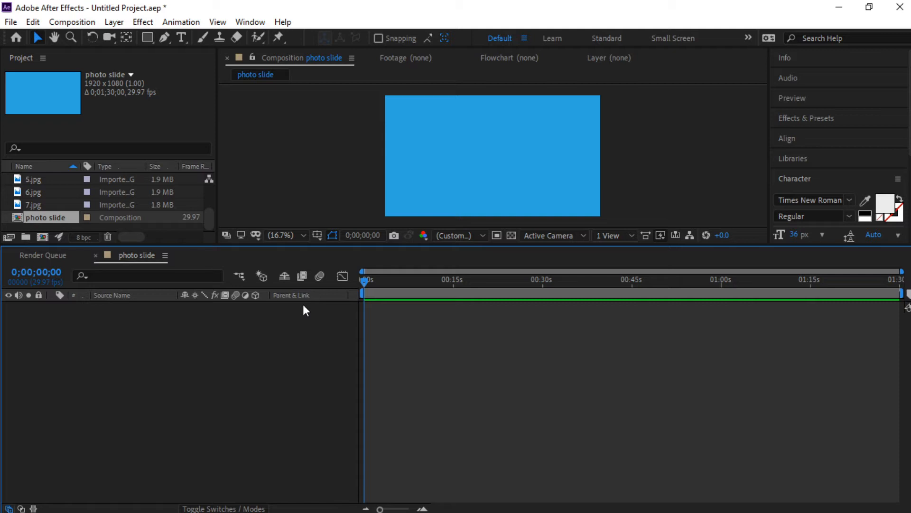
Change the background color of the photo slide composition to white
right_click(445, 155)
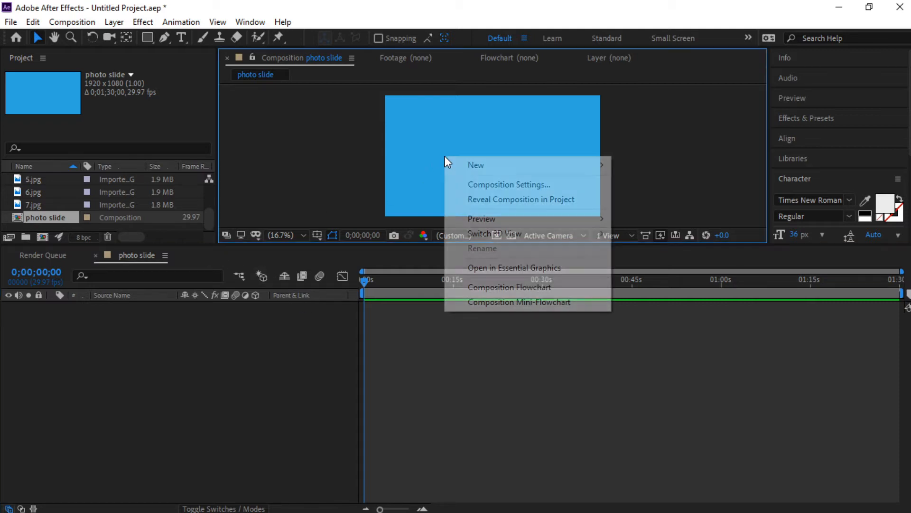
left_click(466, 185)
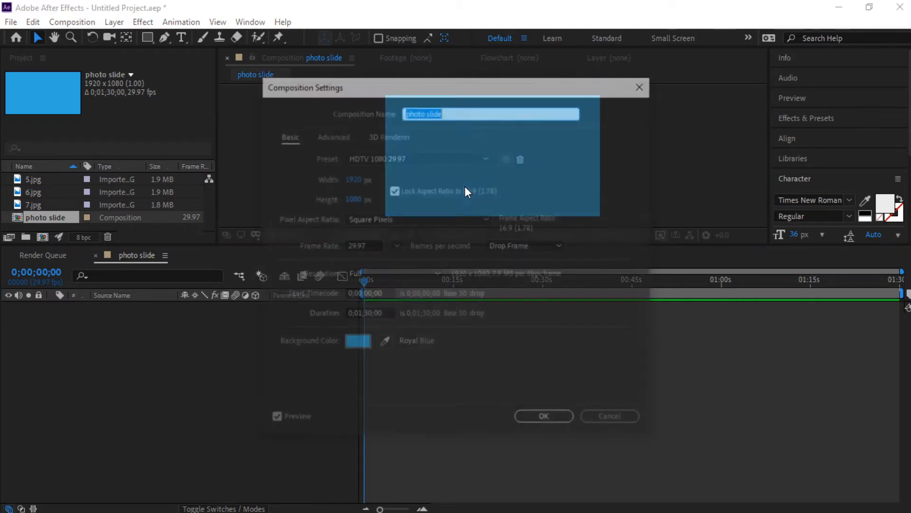
left_click(359, 343)
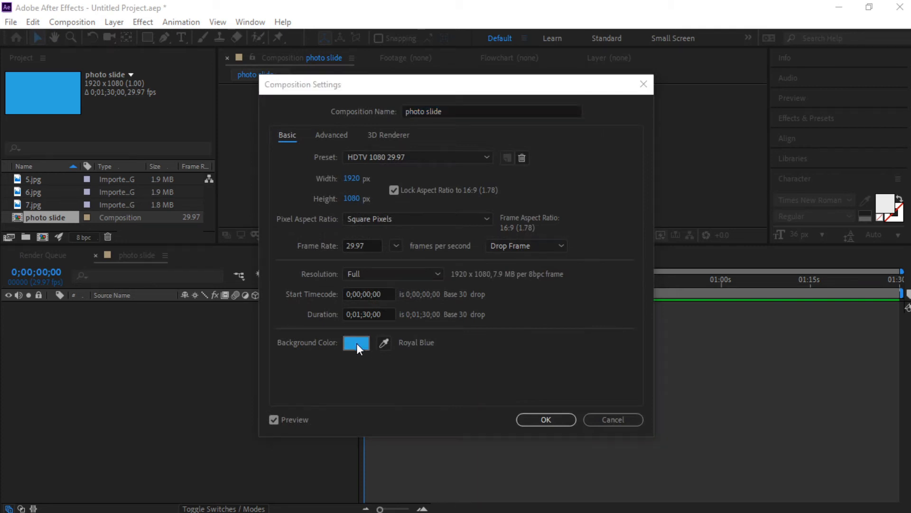
left_click_drag(436, 198, 285, 176)
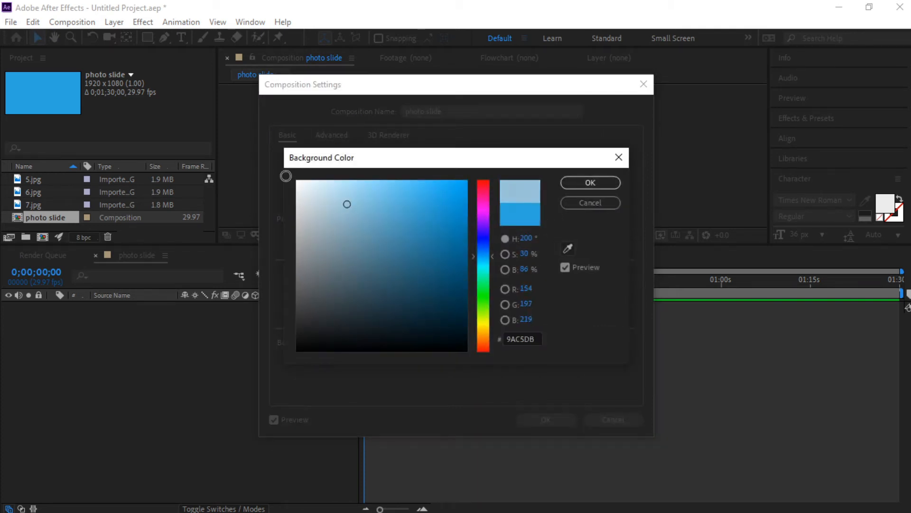
left_click(590, 182)
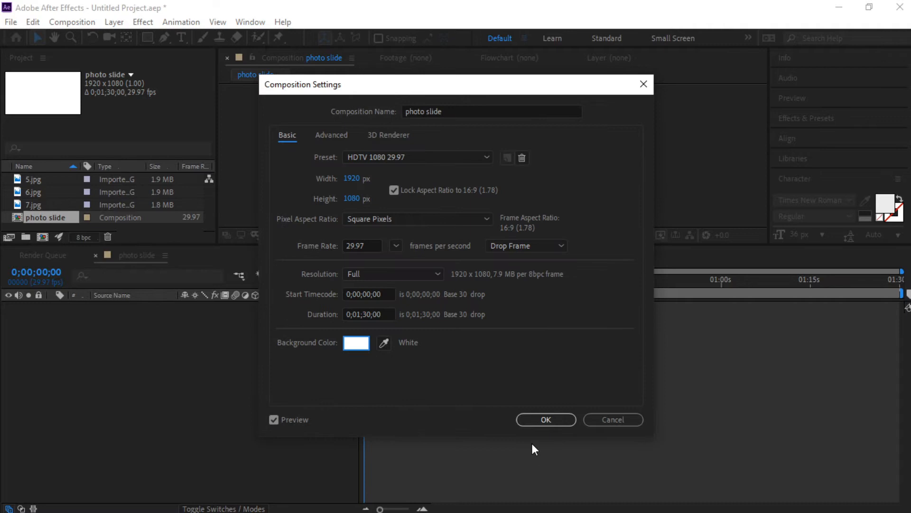
left_click(547, 420)
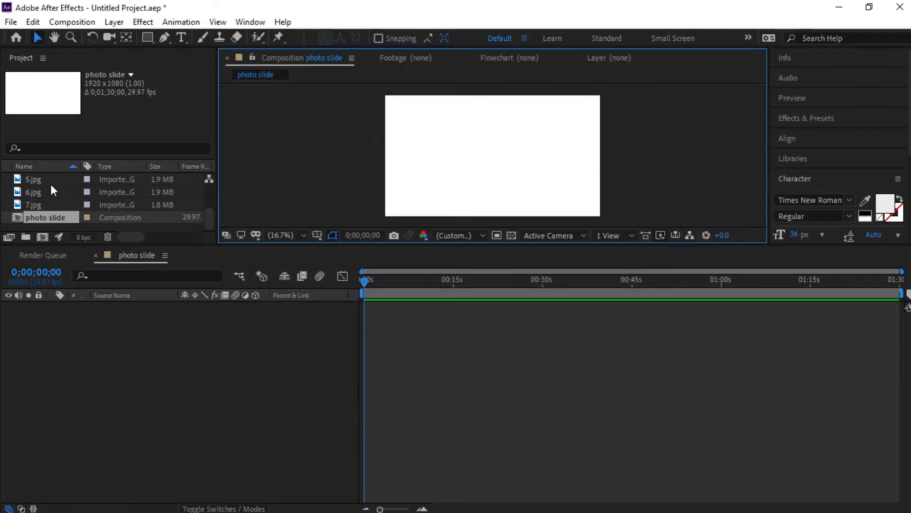
Add 1.jpg to the composition as its first layer and enlarge the preview area
left_click_drag(211, 218, 215, 195)
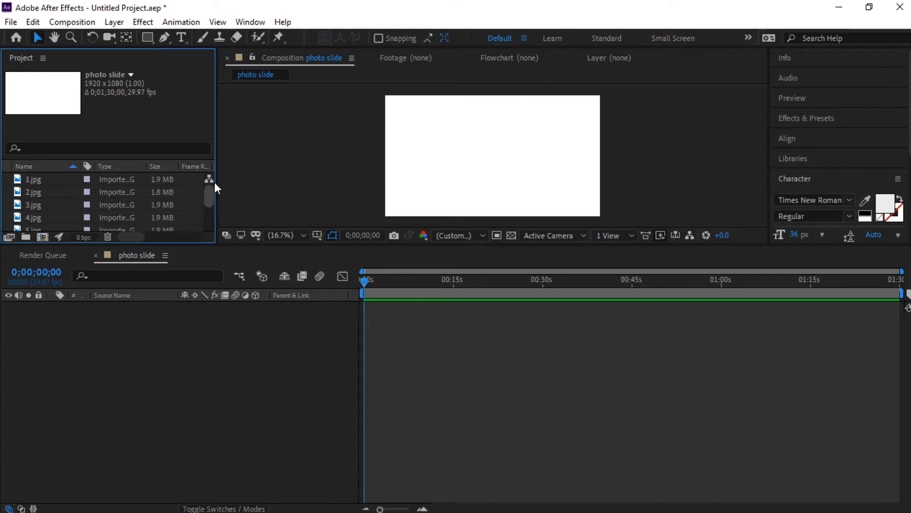
left_click_drag(74, 181, 75, 321)
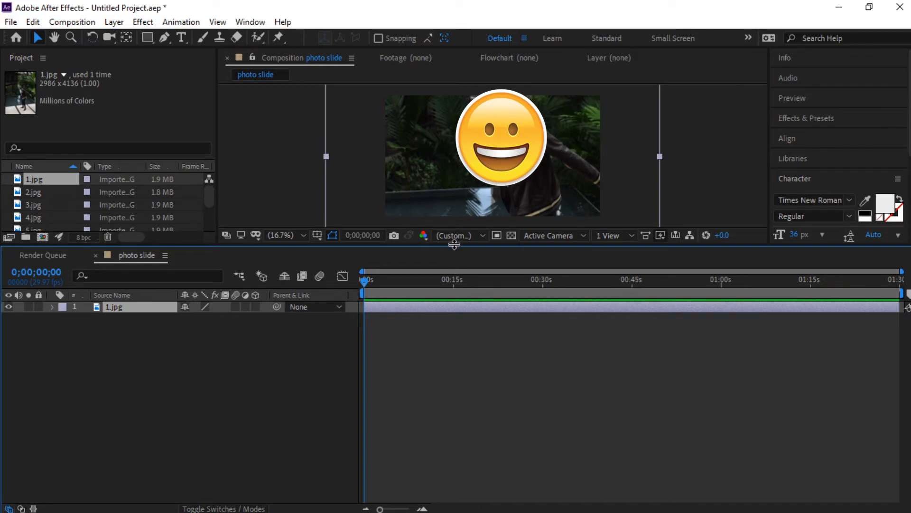
left_click_drag(454, 244, 454, 286)
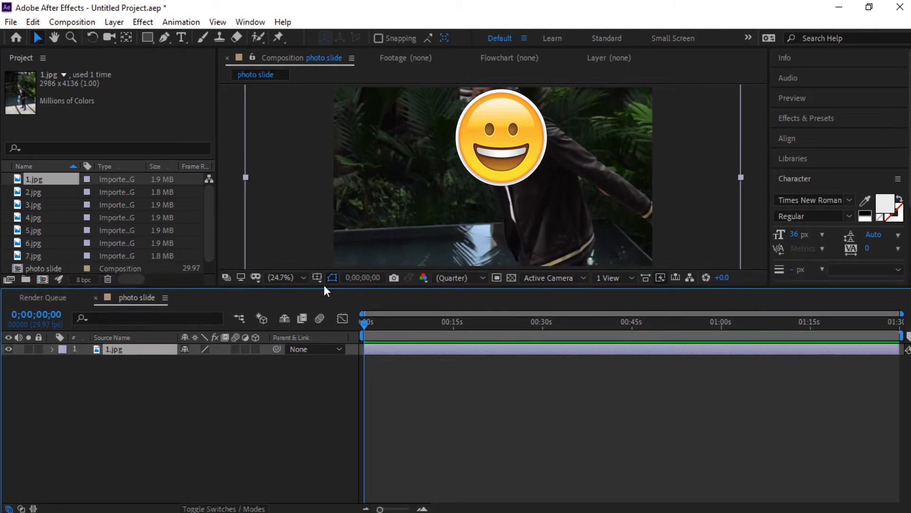
Scale the 1.jpg layer down proportionally until the whole photo fits the composition height
left_click(304, 278)
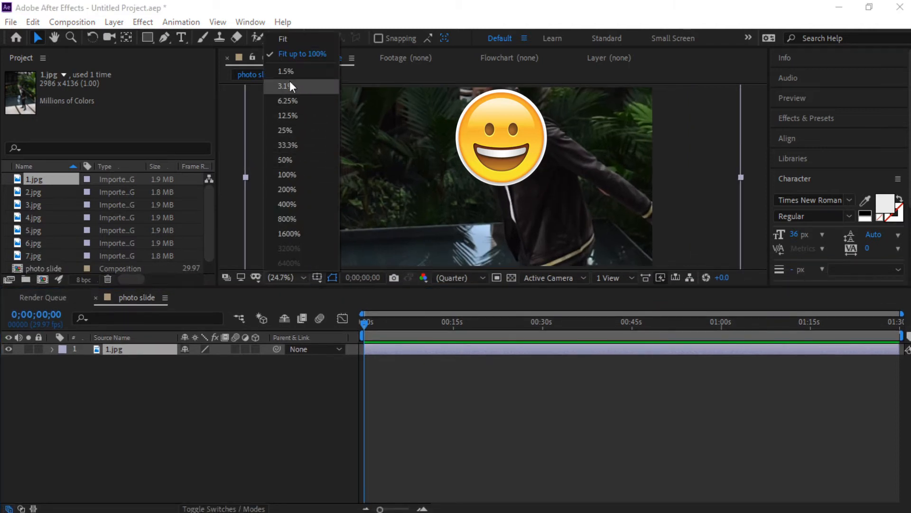
left_click(294, 55)
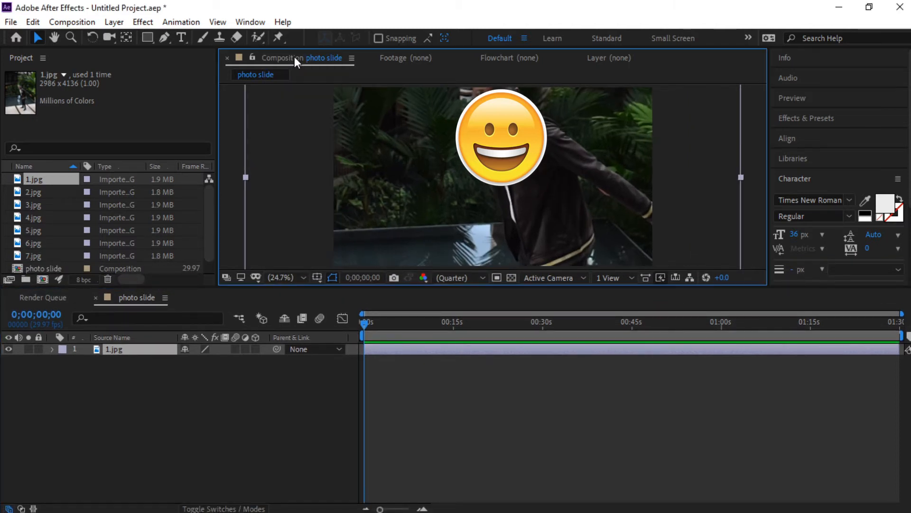
left_click_drag(246, 176, 390, 183)
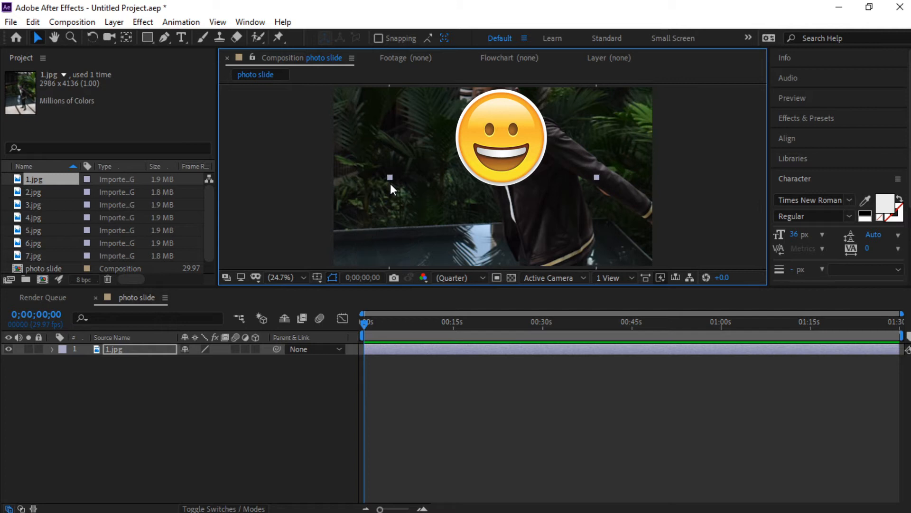
key("ctrl+z")
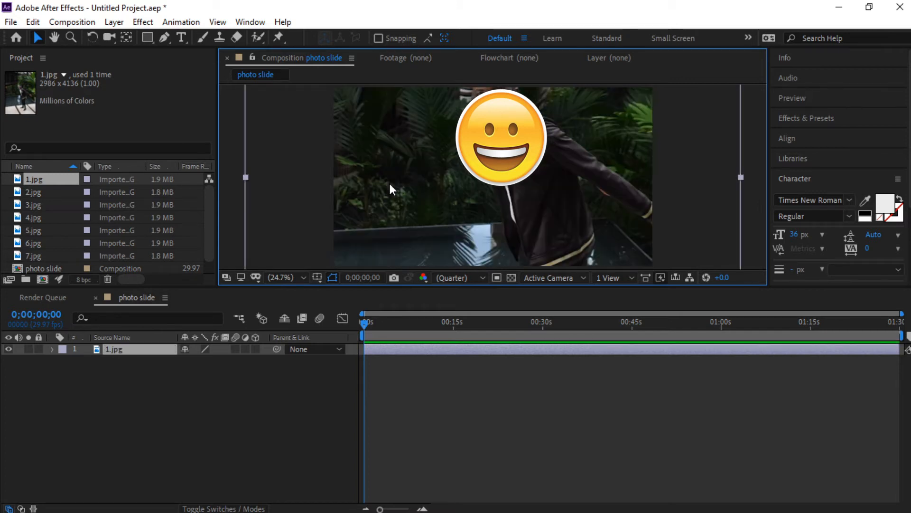
left_click_drag(245, 180, 332, 192)
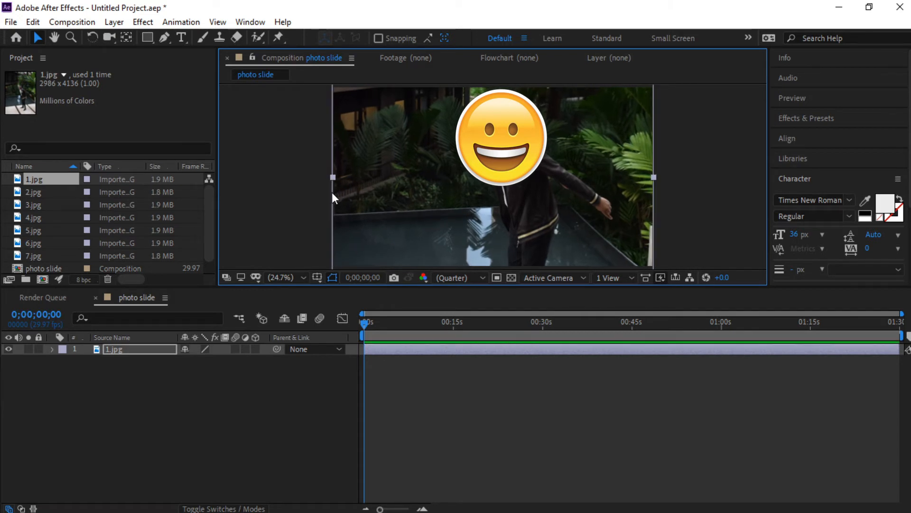
left_click_drag(341, 286, 354, 309)
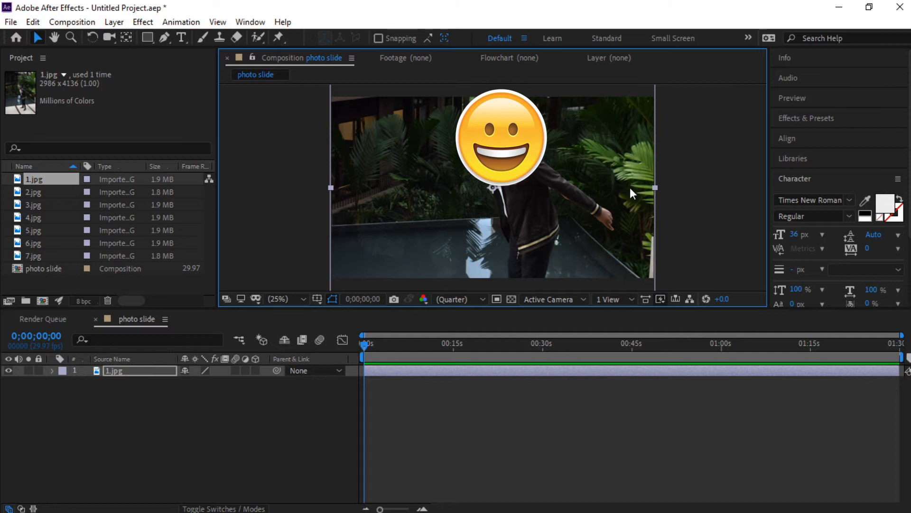
left_click(329, 185)
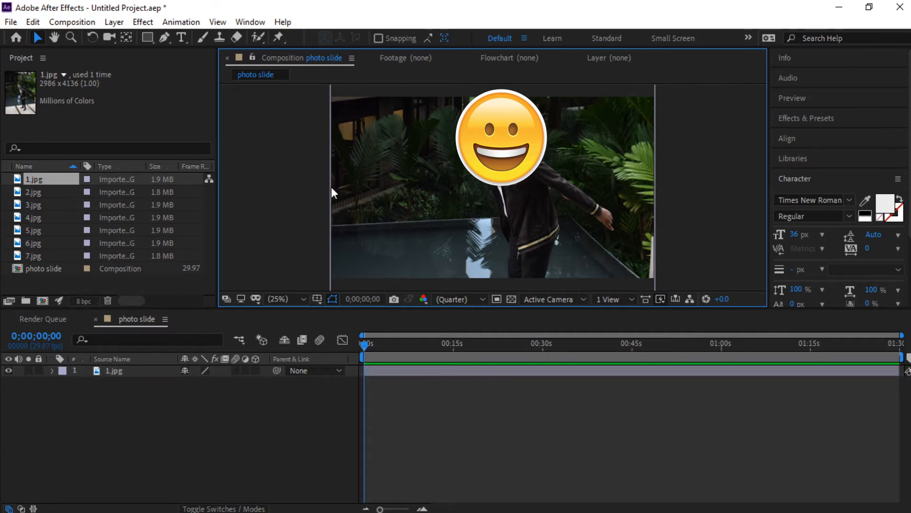
left_click_drag(331, 192, 428, 221)
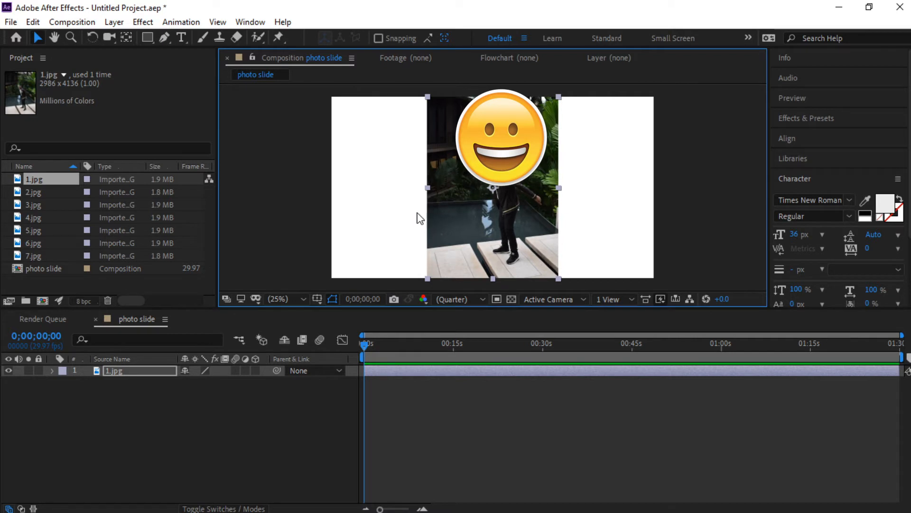
Add 2.jpg to 7.jpg as layers in numerical order below 1.jpg, shifting 2.jpg to start at about 5 seconds
left_click_drag(38, 191, 50, 387)
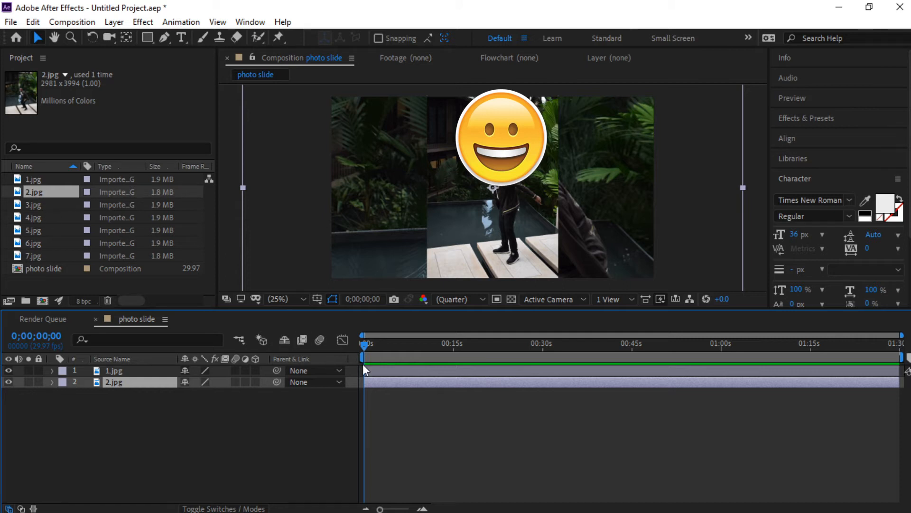
left_click_drag(380, 382, 411, 386)
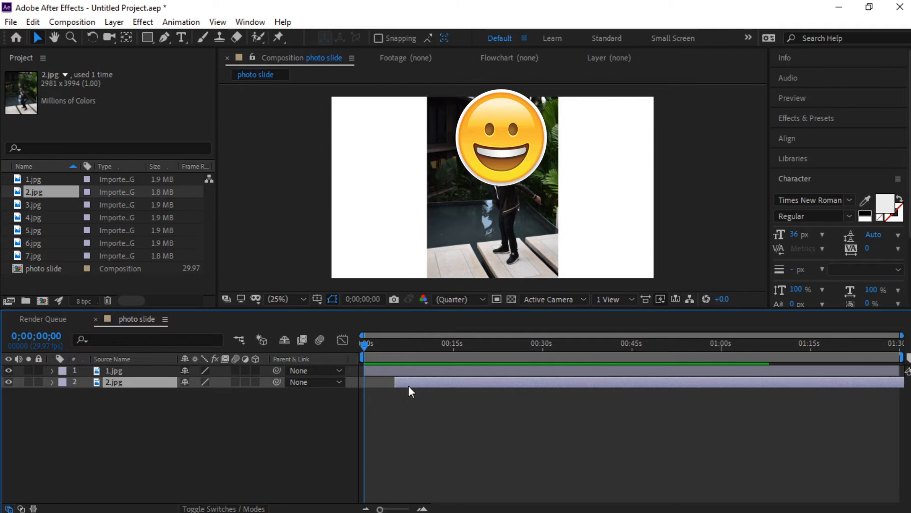
left_click_drag(42, 207, 50, 400)
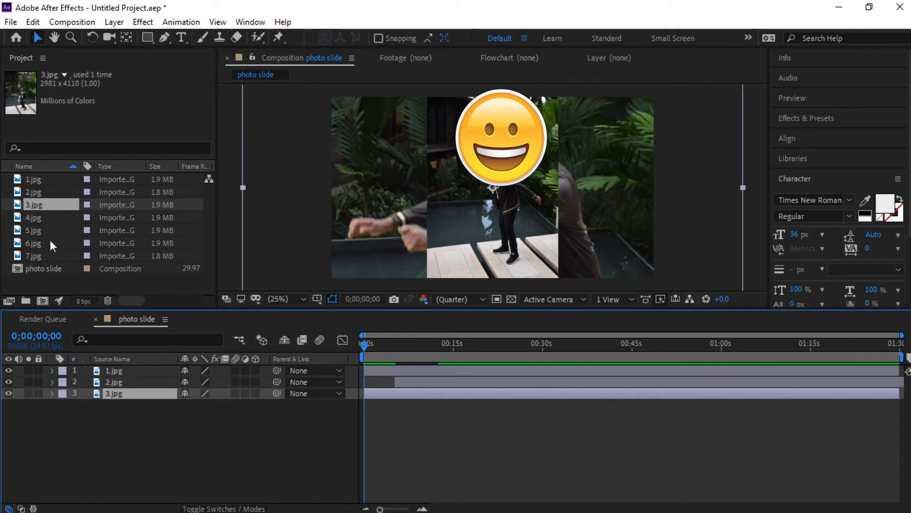
left_click_drag(47, 217, 61, 416)
left_click_drag(50, 230, 53, 429)
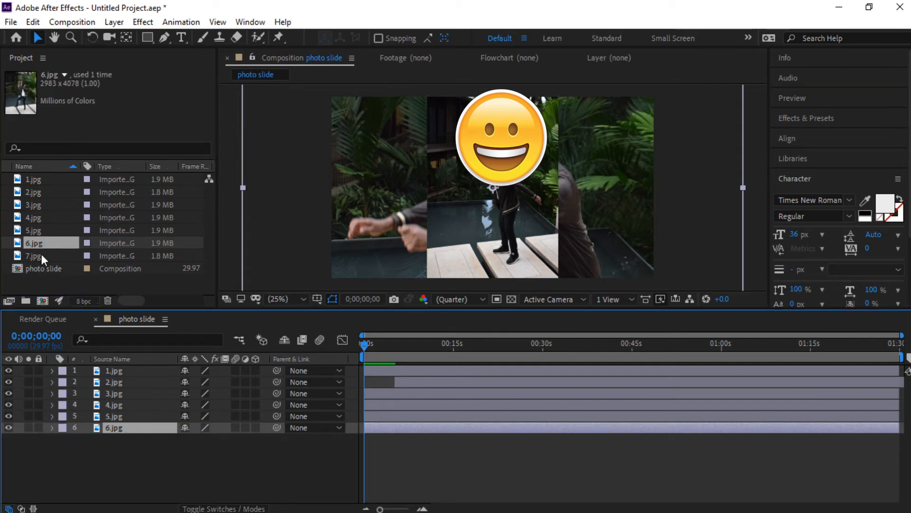
left_click_drag(34, 255, 37, 447)
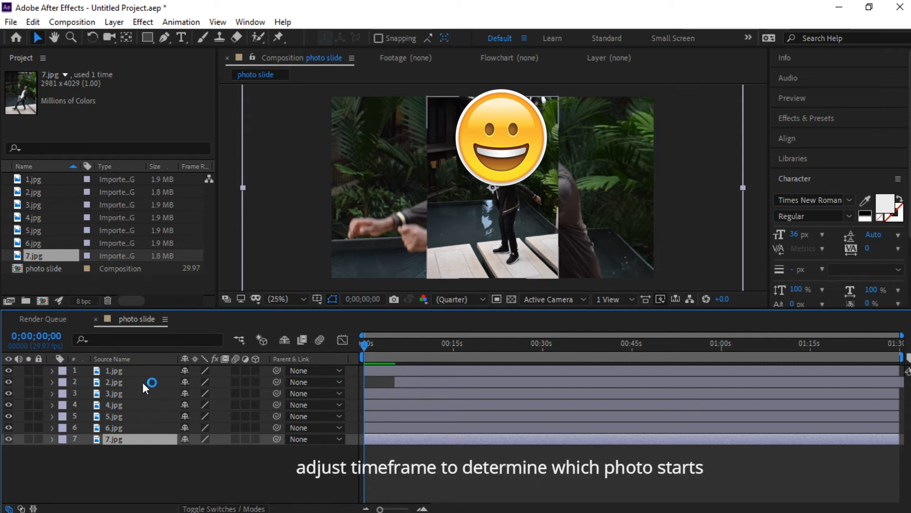
Shift the 3.jpg to 7.jpg layers along the timeline so they all start after 2.jpg
left_click_drag(383, 395, 494, 401)
left_click_drag(381, 404, 456, 410)
left_click_drag(384, 419, 448, 425)
left_click_drag(383, 437, 494, 402)
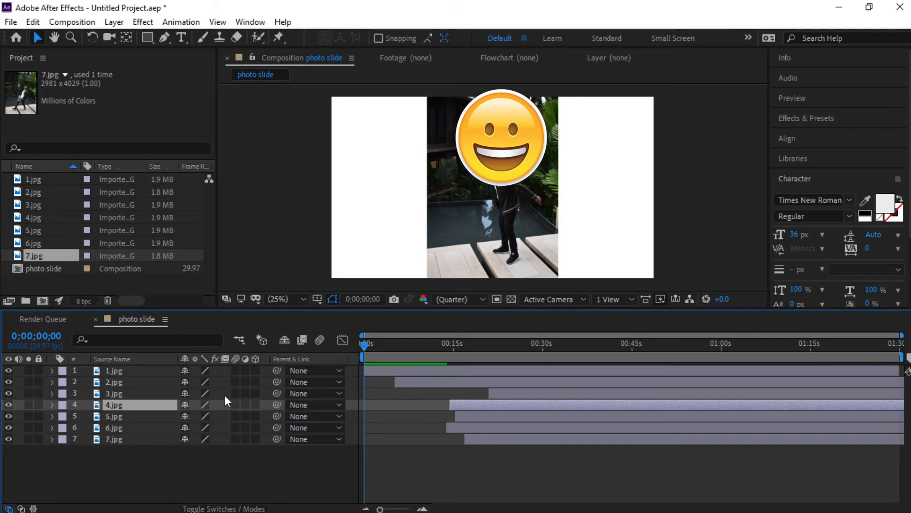
Scale the 2.jpg layer down to the composition height and scrub the timeline to check the change from 1.jpg
left_click(117, 381)
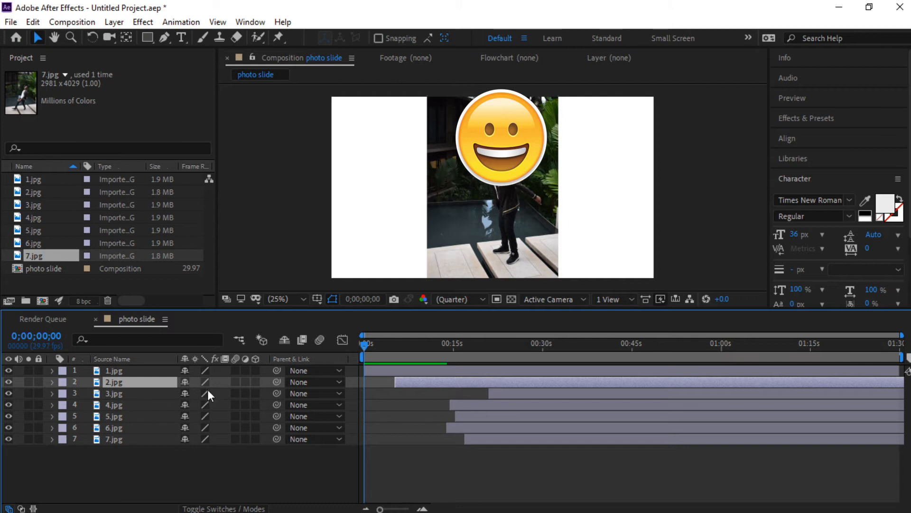
left_click_drag(364, 349, 415, 361)
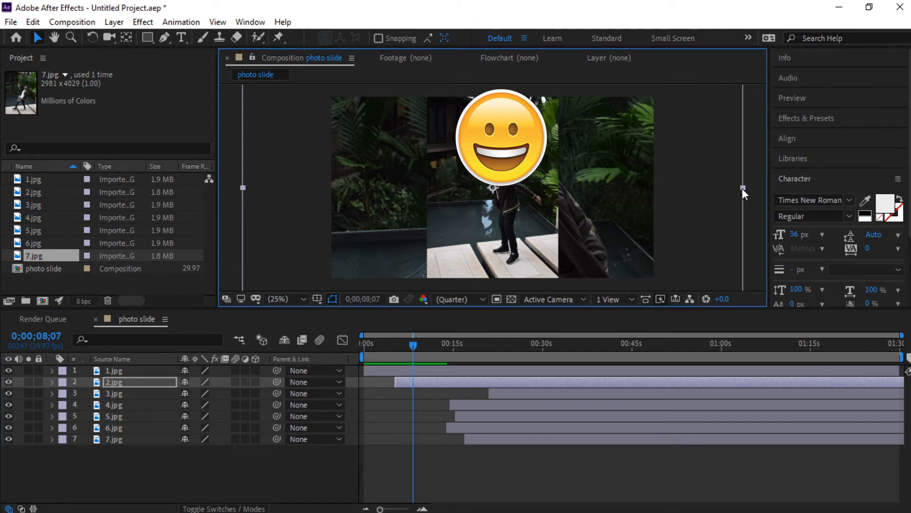
left_click(363, 341)
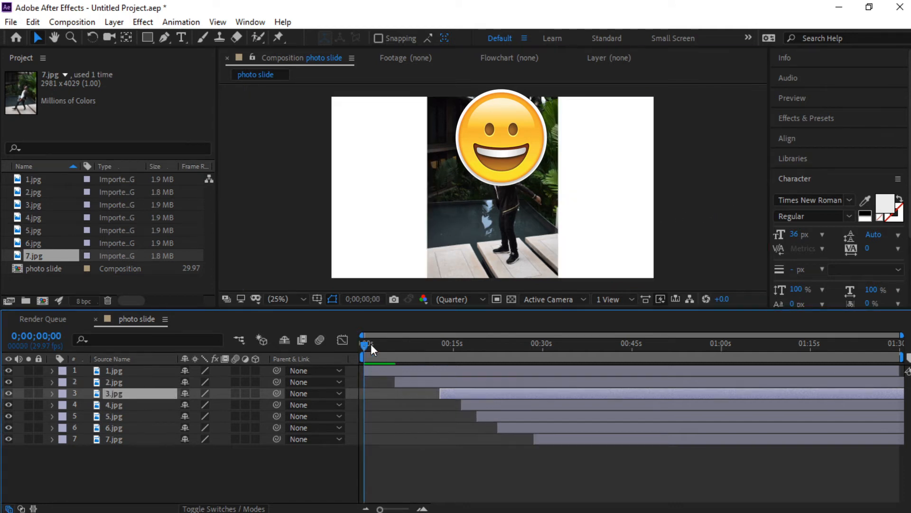
left_click_drag(368, 343, 408, 359)
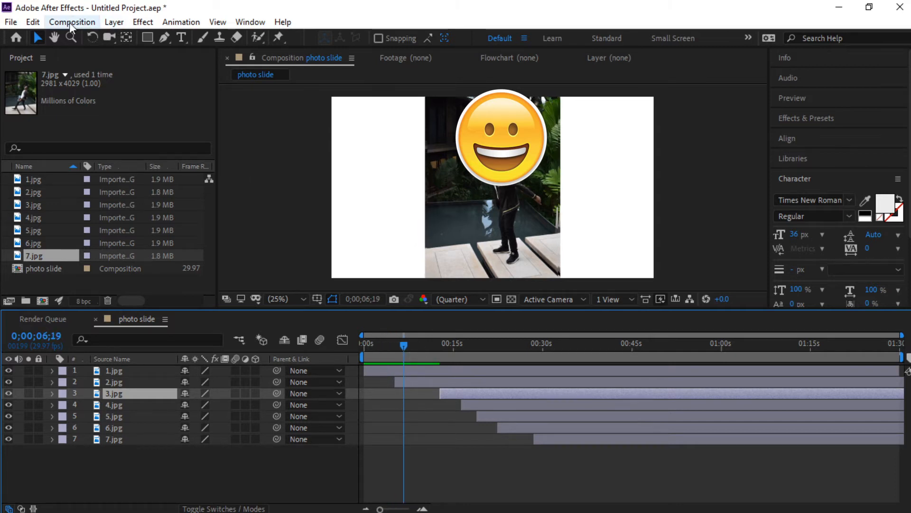
left_click_drag(407, 345, 289, 229)
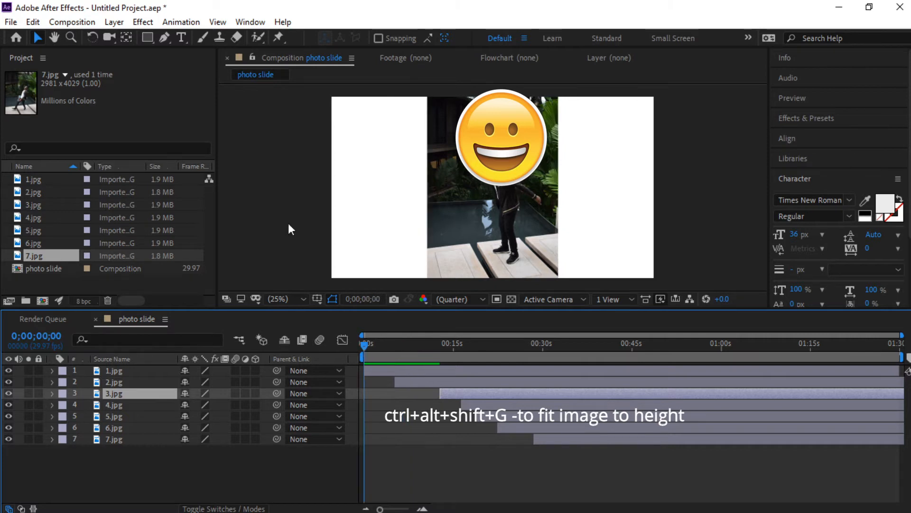
Fit the 3.jpg layer to the composition height and scrub the timeline to about 8 seconds
left_click(114, 21)
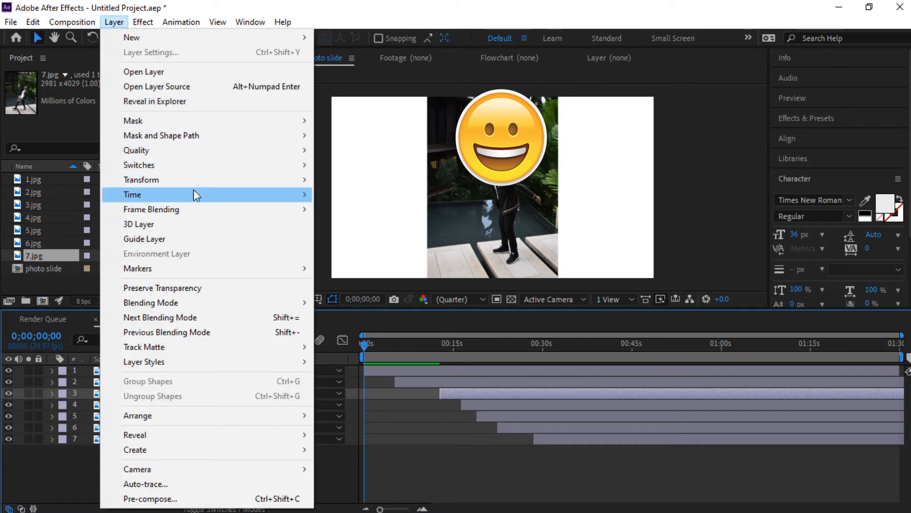
mouse_move(310, 187)
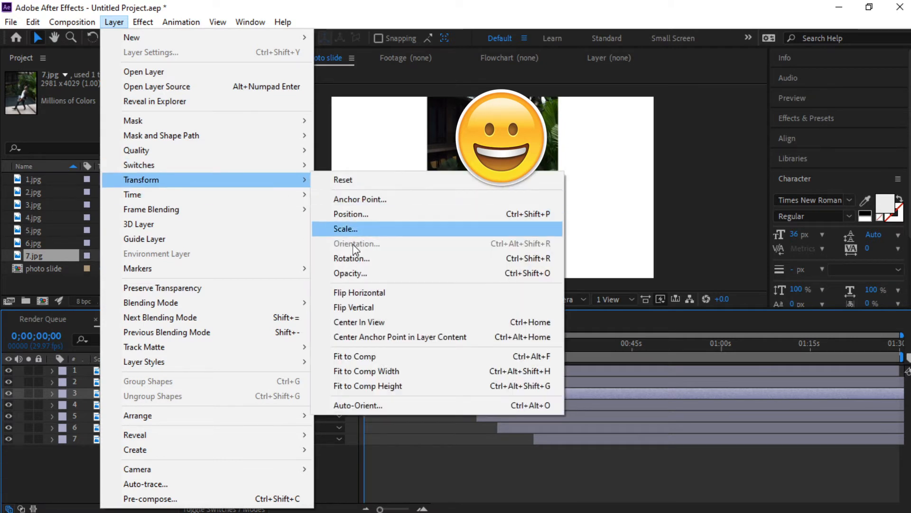
left_click(366, 385)
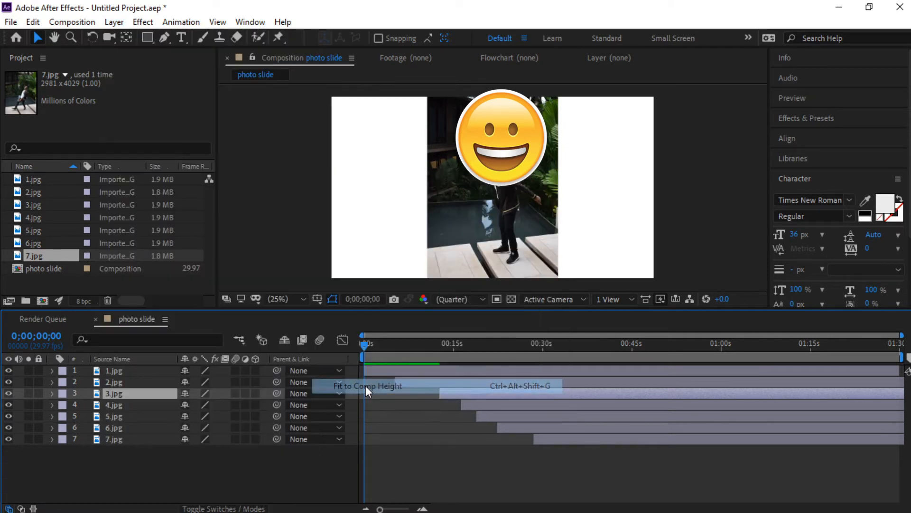
left_click_drag(388, 355, 413, 357)
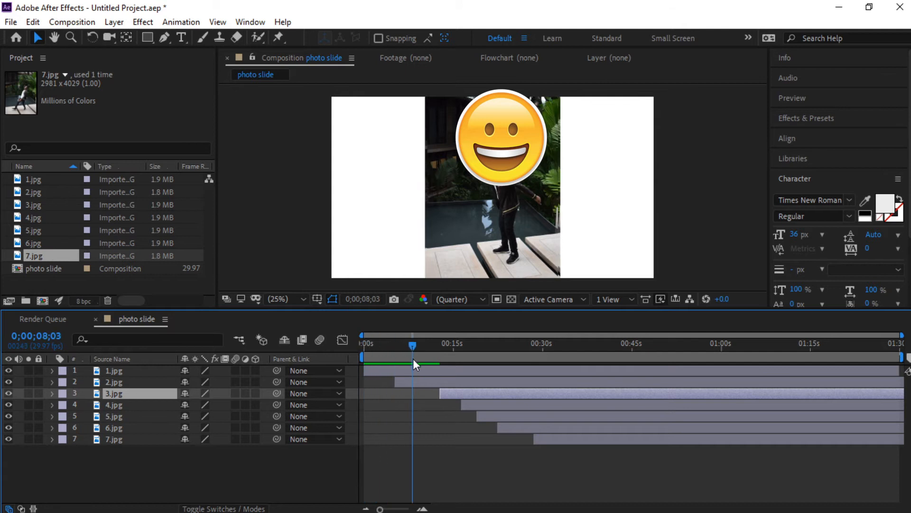
left_click(110, 382)
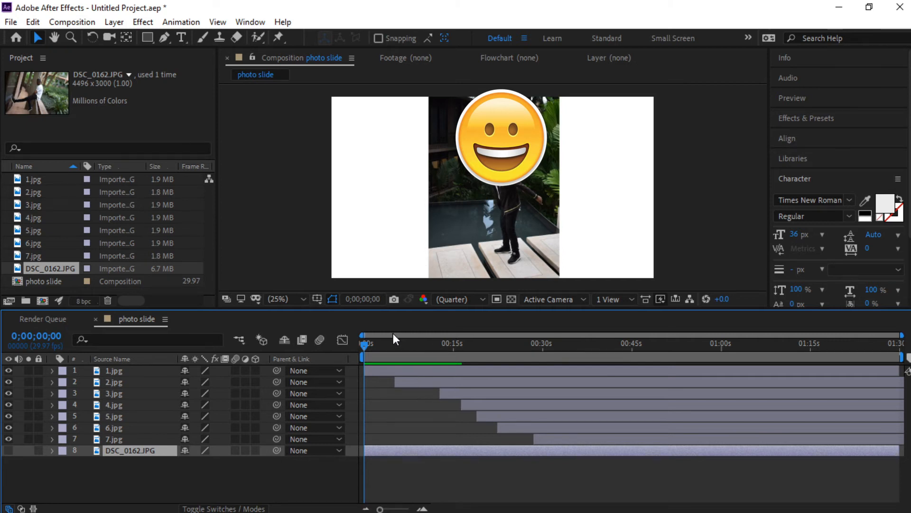
Trim the end of the 1.jpg layer to 2 seconds
left_click_drag(366, 346, 369, 358)
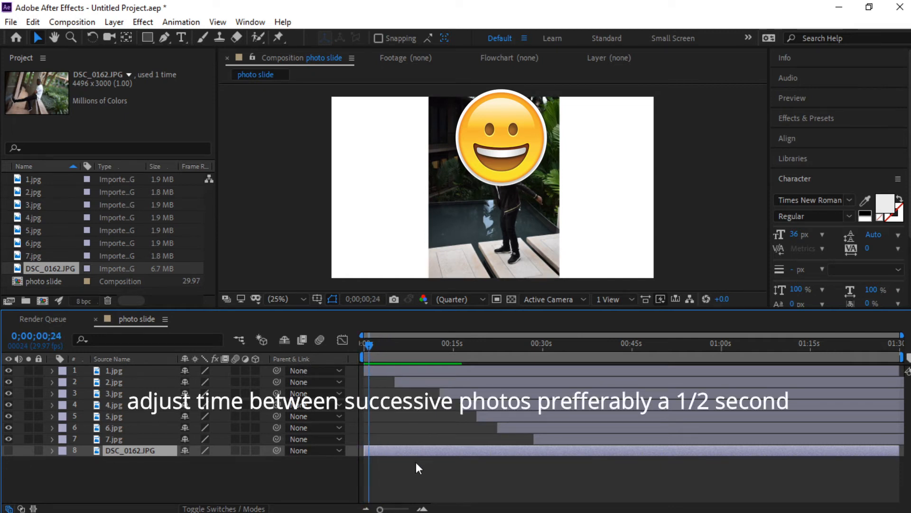
left_click_drag(380, 508, 403, 509)
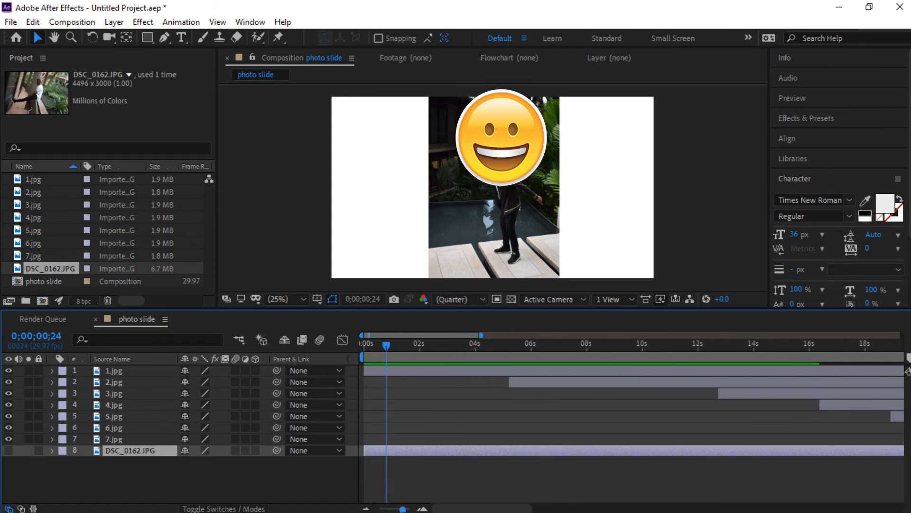
left_click_drag(387, 347, 421, 379)
right_click(420, 373)
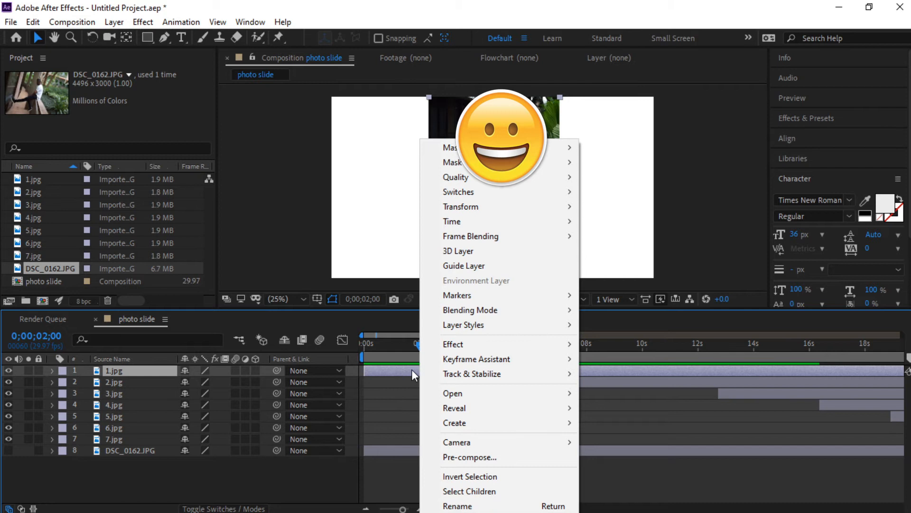
left_click(412, 370)
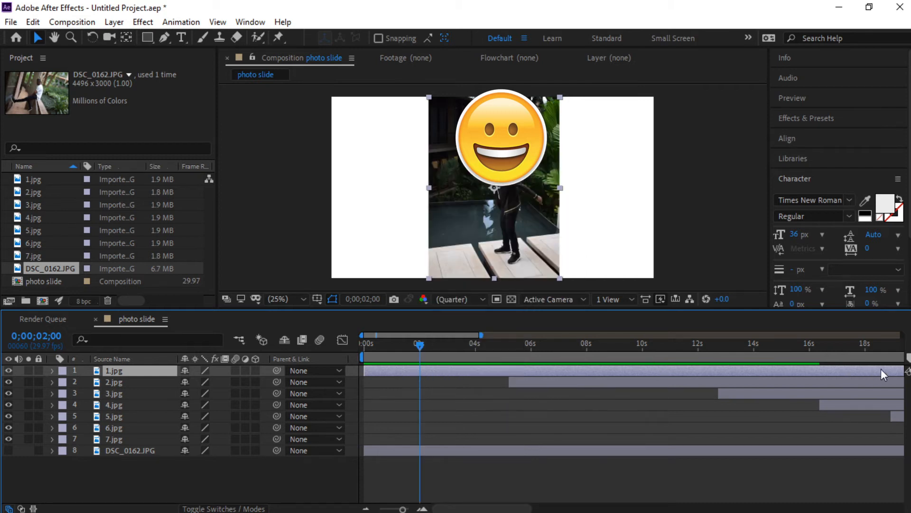
left_click_drag(881, 371, 667, 385)
left_click_drag(480, 386, 478, 387)
mouse_move(392, 512)
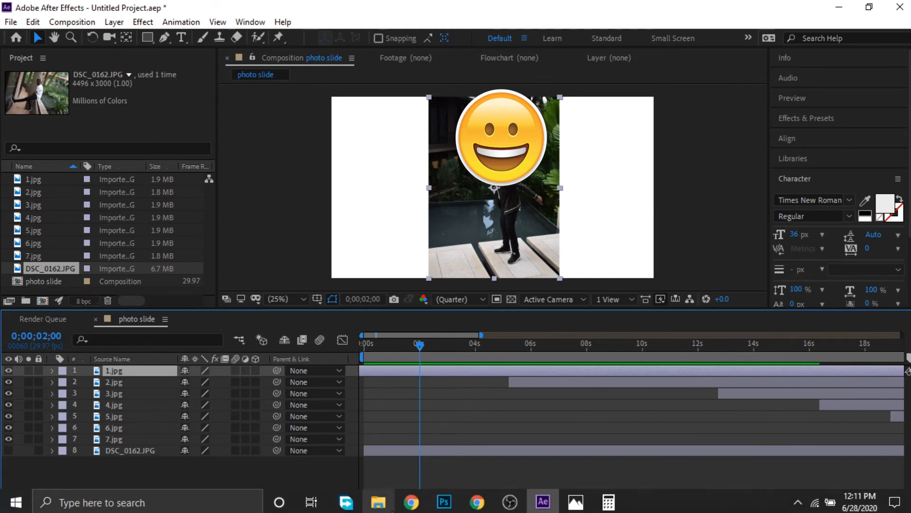
left_click_drag(406, 509, 385, 510)
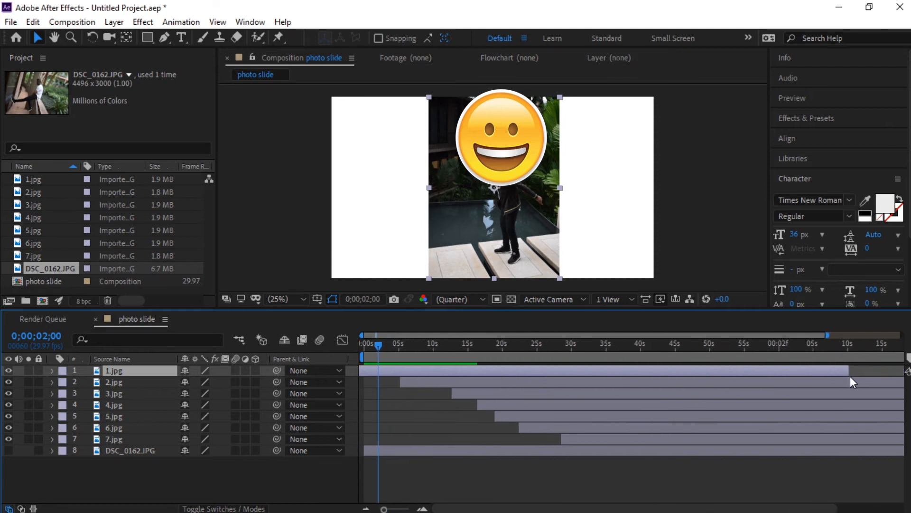
left_click_drag(831, 374, 379, 389)
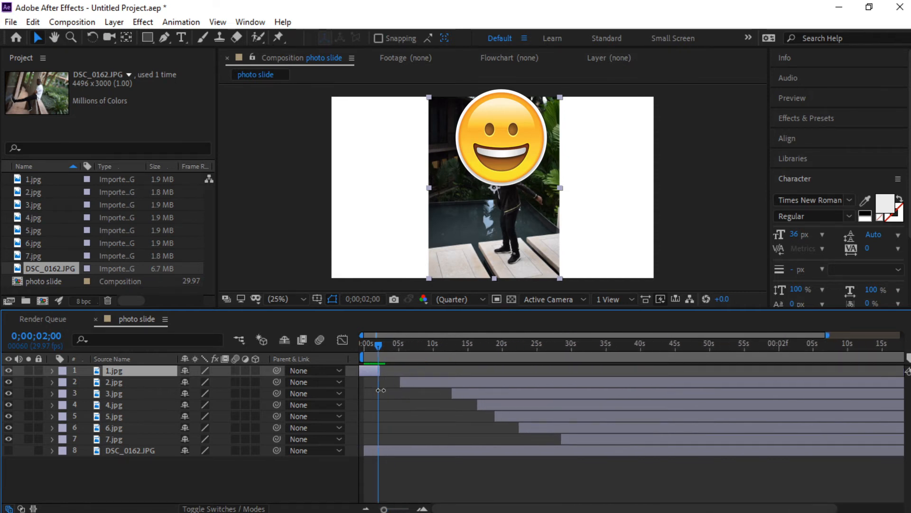
left_click_drag(386, 509, 406, 509)
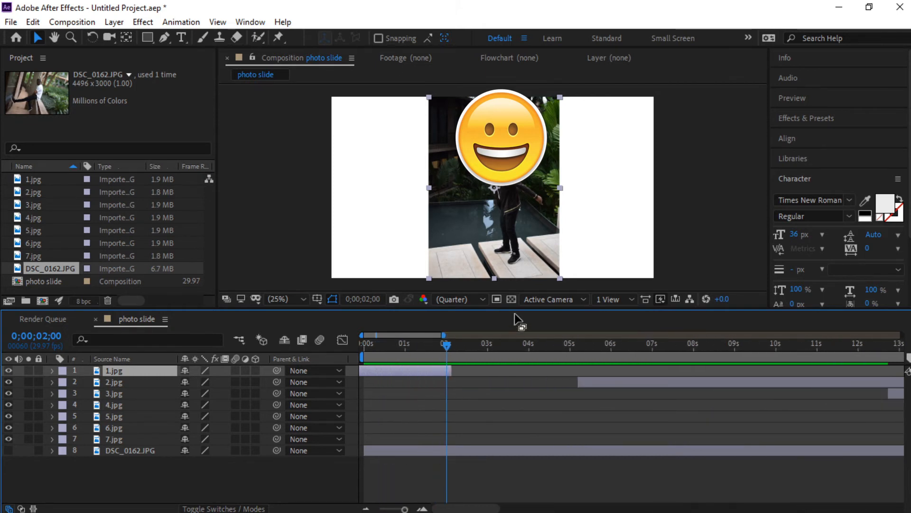
left_click_drag(449, 346, 443, 377)
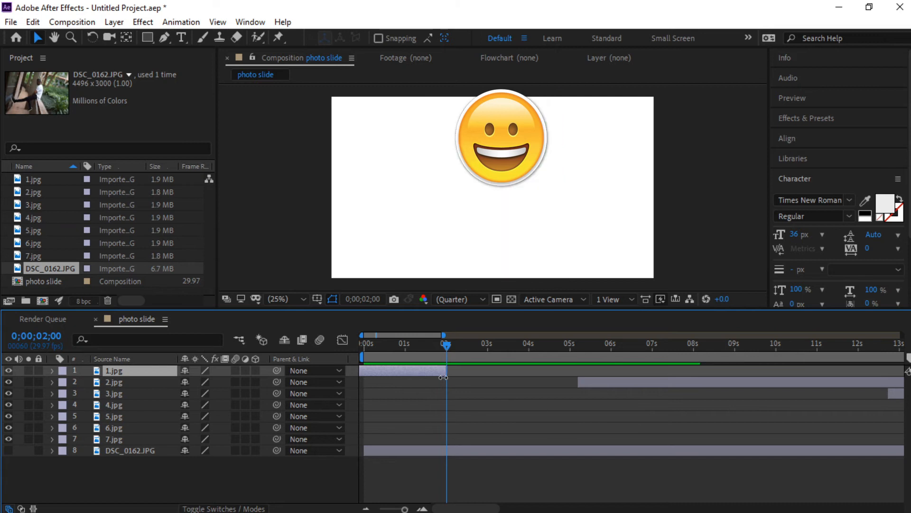
Move the 2.jpg layer to start at 2 seconds, directly after 1.jpg
left_click(421, 508)
left_click_drag(408, 509, 401, 509)
left_click_drag(523, 388, 450, 390)
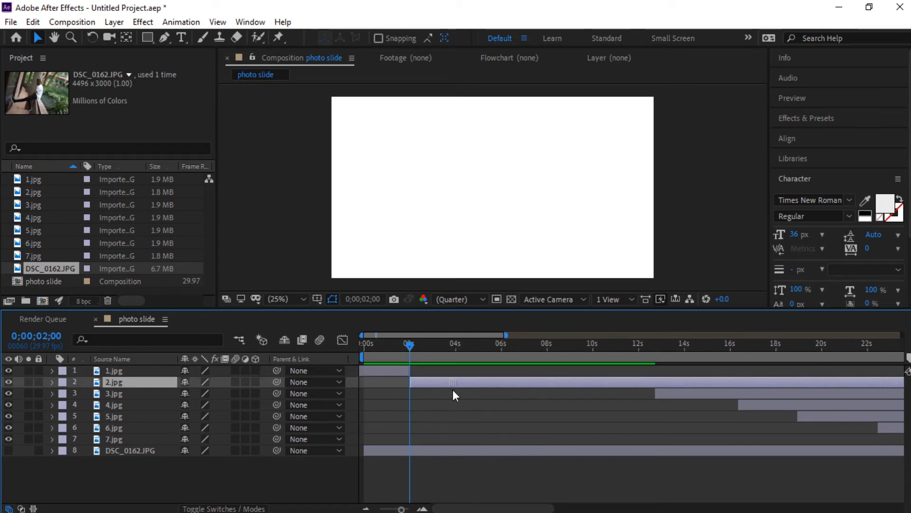
Trim the end of the 2.jpg layer to 4 seconds while keeping its start at 2 seconds
left_click_drag(409, 362, 455, 362)
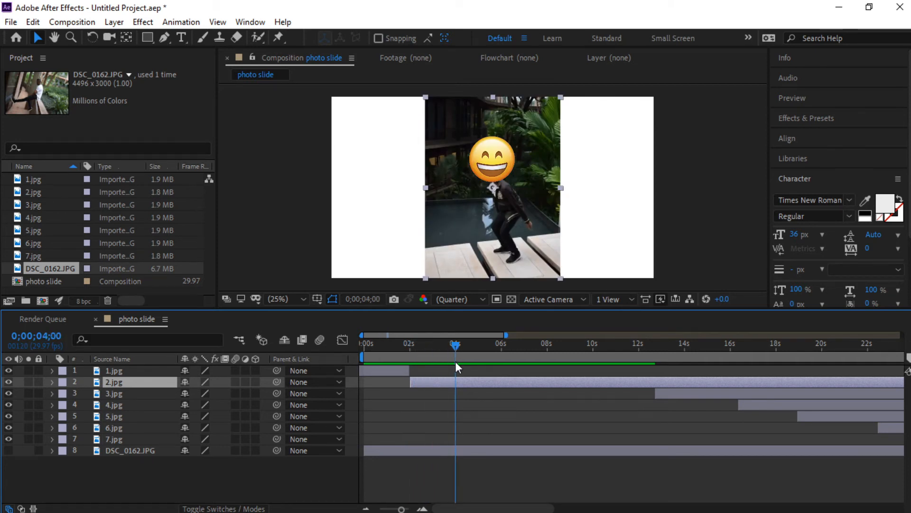
right_click(403, 373)
left_click(401, 372)
left_click_drag(505, 335, 902, 338)
left_click_drag(902, 387, 525, 401)
left_click_drag(380, 509, 405, 509)
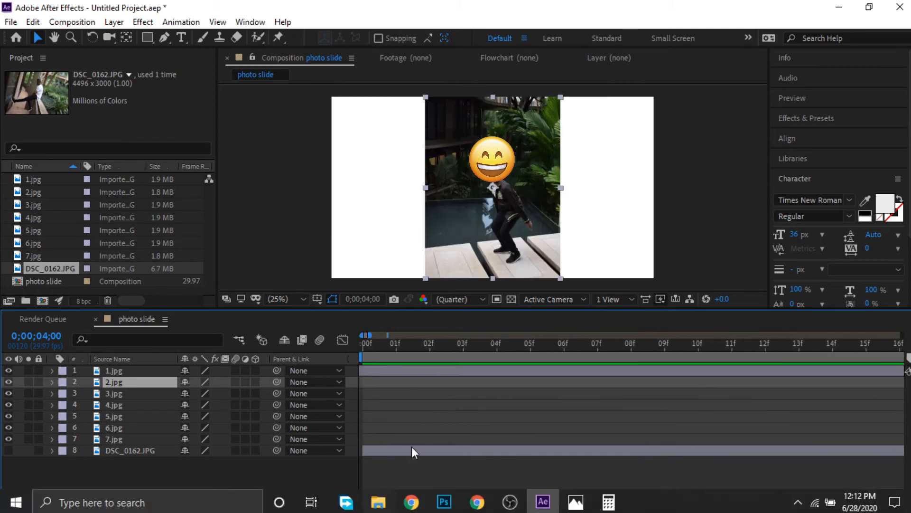
left_click_drag(529, 345, 445, 394)
left_click_drag(649, 383, 573, 385)
left_click_drag(375, 385, 805, 393)
left_click_drag(826, 384, 433, 387)
left_click_drag(412, 386, 874, 389)
left_click_drag(897, 385, 834, 390)
left_click_drag(853, 384, 528, 394)
key("alt+bracketright")
Move the 3.jpg layer to start at 4 seconds and trim its end to about 6 seconds
left_click_drag(888, 394, 430, 401)
left_click_drag(405, 509, 391, 509)
left_click_drag(381, 395, 880, 400)
left_click_drag(884, 396, 420, 407)
key("equal")
left_click_drag(442, 346, 481, 358)
left_click_drag(526, 393, 481, 405)
Move the 4.jpg layer to start at 0;00;06;02 and trim its end to about 7.5 seconds
left_click_drag(481, 347, 482, 374)
left_click_drag(686, 404, 501, 420)
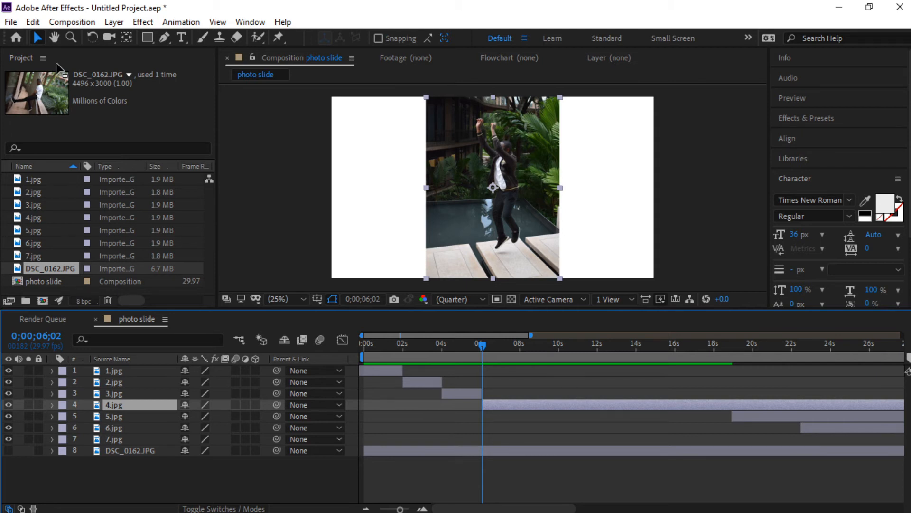
left_click_drag(400, 508, 382, 509)
left_click_drag(403, 408, 440, 419)
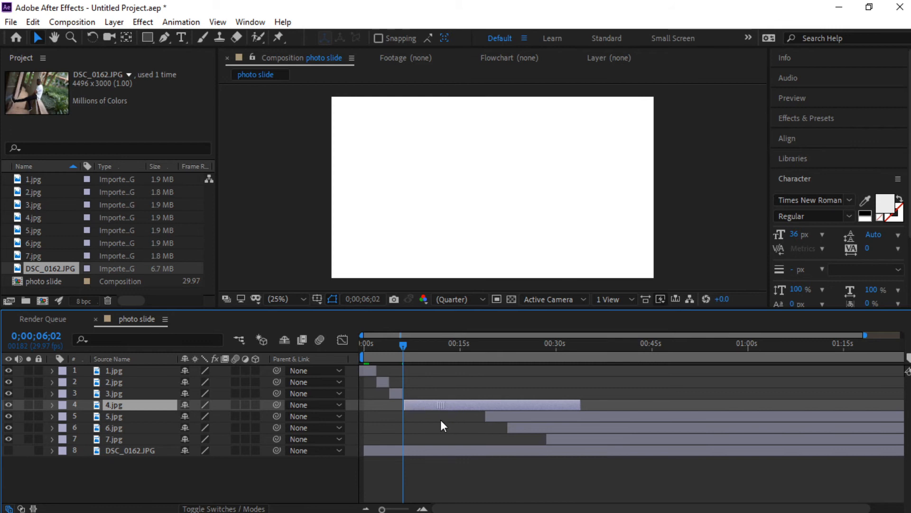
left_click_drag(382, 509, 388, 510)
left_click_drag(632, 405, 423, 405)
left_click_drag(412, 347, 423, 348)
Place the 5.jpg layer just after 4.jpg and trim its end to 0;00;09;07
left_click_drag(515, 416, 840, 416)
left_click_drag(843, 418, 437, 417)
left_click_drag(367, 348, 437, 395)
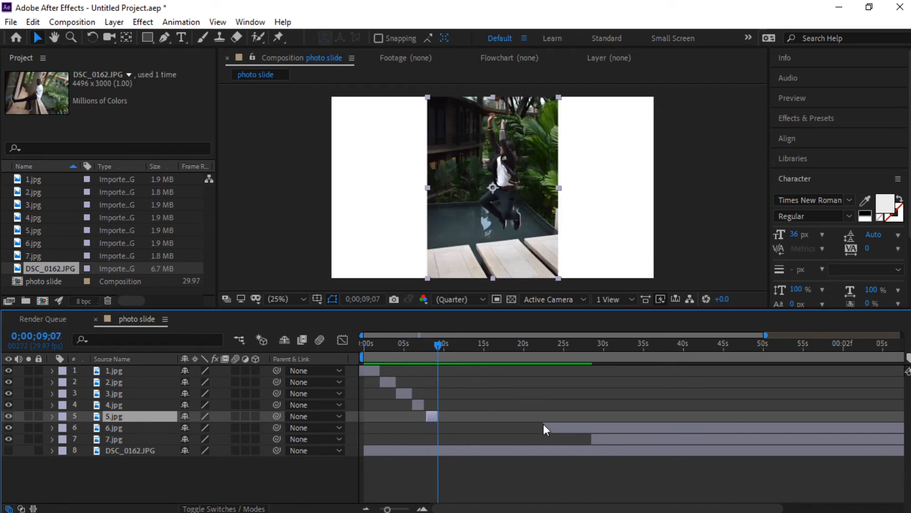
Place 6.jpg and 7.jpg after 5.jpg, trimming 6.jpg to end at about 11 seconds and 7.jpg at about 13.5 seconds
left_click_drag(543, 423, 449, 432)
left_click_drag(903, 427, 460, 427)
left_click(451, 349)
left_click_drag(612, 439, 477, 461)
left_click_drag(781, 438, 471, 439)
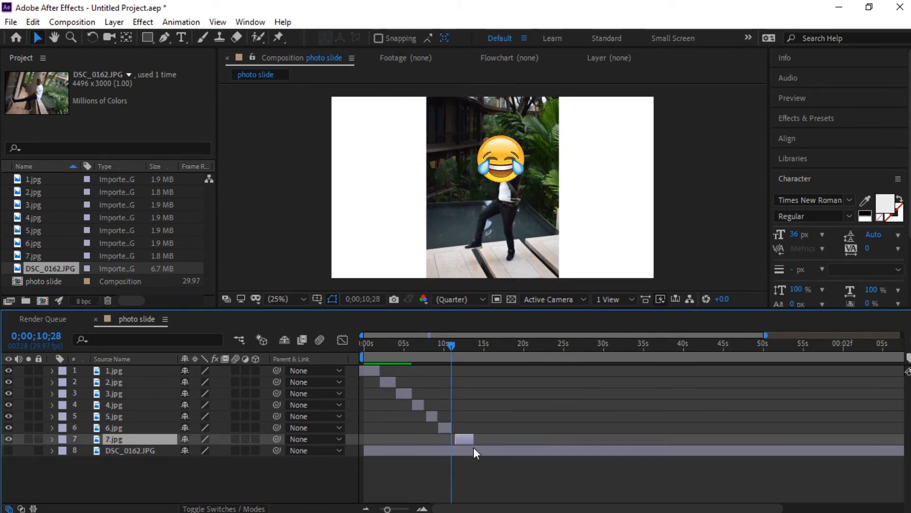
Align the end of 3.jpg and the start of 4.jpg precisely at 6 seconds
key("Home")
left_click_drag(387, 509, 402, 510)
left_click_drag(414, 349, 420, 350)
mouse_move(402, 509)
left_mouse_down()
mouse_move(416, 511)
mouse_move(401, 510)
left_mouse_up()
left_click_drag(448, 350, 452, 360)
mouse_move(401, 509)
left_mouse_down()
mouse_move(415, 511)
mouse_move(397, 509)
left_mouse_up()
left_click(674, 397)
left_click_drag(432, 342, 455, 355)
left_click_drag(398, 509, 415, 510)
left_click_drag(732, 394, 638, 404)
left_click_drag(701, 405, 652, 407)
Extend the 4.jpg layer to end at 8 seconds and align the start of 5.jpg with it
left_click_drag(409, 509, 399, 509)
left_click_drag(466, 346, 499, 358)
left_click_drag(399, 509, 406, 509)
left_click_drag(601, 405, 633, 406)
left_click(641, 416)
left_click_drag(406, 509, 409, 509)
left_click_drag(663, 418, 834, 421)
Extend the end of the 5.jpg layer to 10 seconds
left_click_drag(410, 509, 395, 510)
left_click_drag(450, 344, 460, 345)
left_click_drag(394, 509, 403, 509)
left_click_drag(640, 346, 651, 348)
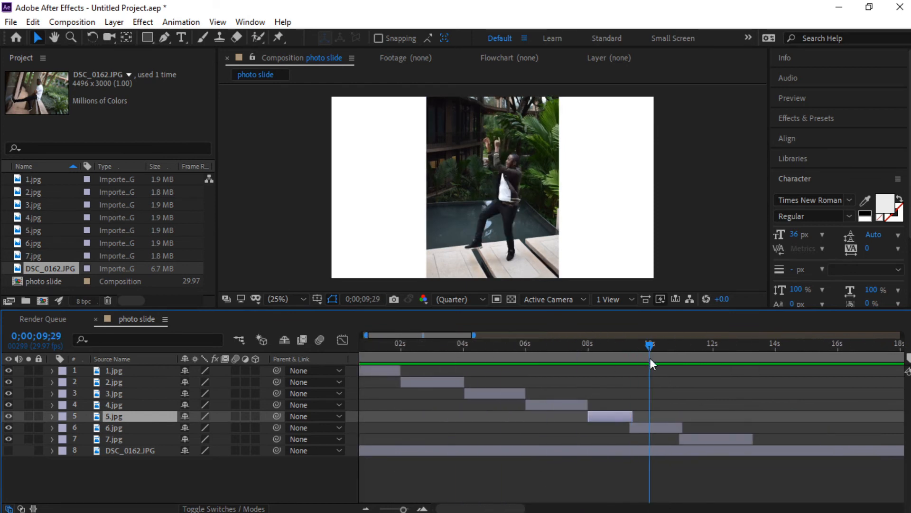
left_click_drag(403, 508, 410, 509)
left_click_drag(630, 347, 598, 347)
left_click_drag(410, 509, 404, 509)
left_click_drag(610, 417, 631, 417)
Adjust the 6.jpg layer to start at 10 seconds and end at 12 seconds
left_click_drag(404, 508, 409, 509)
left_click_drag(538, 430, 460, 430)
left_click_drag(410, 509, 404, 509)
left_click_drag(614, 429, 649, 436)
left_click_drag(631, 346, 713, 441)
mouse_move(405, 508)
left_mouse_down()
mouse_move(422, 509)
mouse_move(381, 509)
mouse_move(405, 508)
left_mouse_up()
left_click_drag(571, 427, 632, 427)
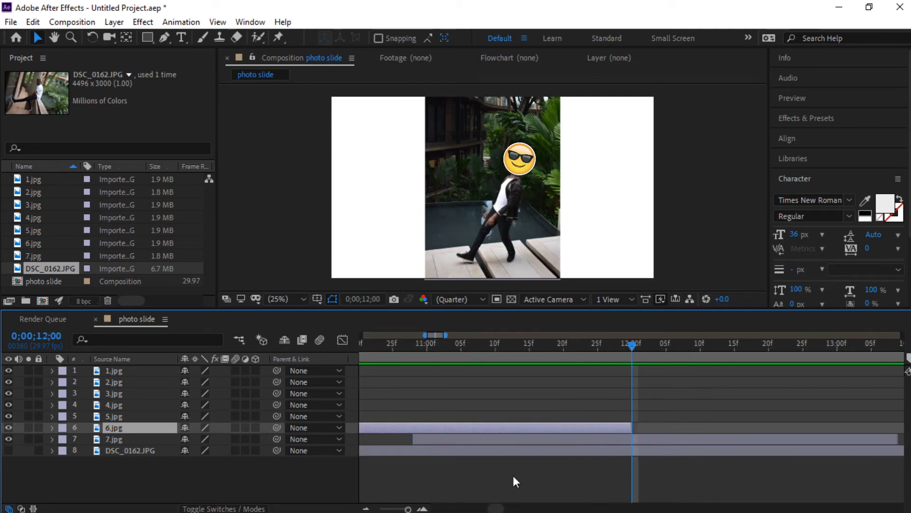
Align the start of the 7.jpg layer with the end of 6.jpg at 12 seconds
left_click_drag(405, 509, 421, 508)
left_click(455, 442)
left_click_drag(409, 443, 693, 446)
Trim the end of the 7.jpg layer to 14 seconds
left_click_drag(409, 509, 397, 508)
left_click_drag(534, 346, 544, 348)
left_click_drag(401, 509, 406, 509)
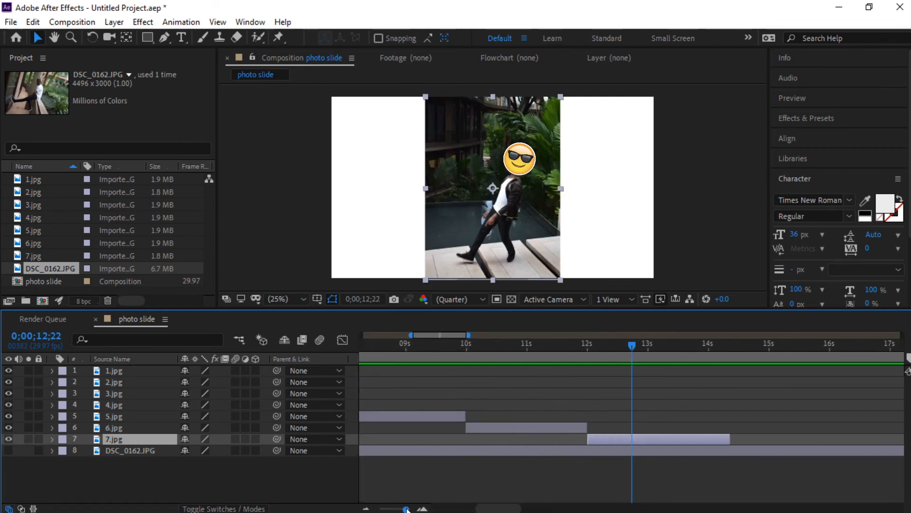
left_click_drag(597, 353, 588, 374)
mouse_move(406, 509)
left_mouse_down()
mouse_move(391, 509)
mouse_move(398, 510)
left_mouse_up()
left_click_drag(569, 346, 602, 368)
mouse_move(399, 509)
left_mouse_down()
mouse_move(426, 509)
mouse_move(405, 509)
left_mouse_up()
left_click_drag(633, 343, 636, 342)
mouse_move(406, 509)
left_mouse_down()
mouse_move(437, 512)
mouse_move(417, 494)
mouse_move(501, 511)
mouse_move(407, 510)
left_mouse_up()
left_click_drag(641, 439, 633, 444)
left_click_drag(406, 509, 427, 509)
left_click_drag(678, 439, 631, 446)
Scrub through the whole photo sequence from the start to the end of 7.jpg
left_click_drag(408, 509, 380, 509)
left_click_drag(448, 345, 365, 387)
left_click_drag(364, 345, 447, 380)
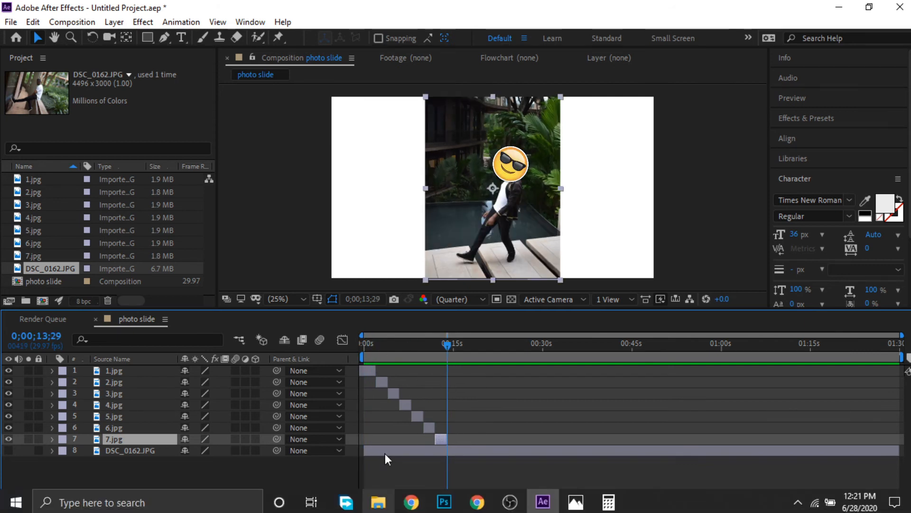
Place the playhead at 0;00;14;00, the end of 7.jpg, and set the work area end there
left_click_drag(382, 508, 407, 509)
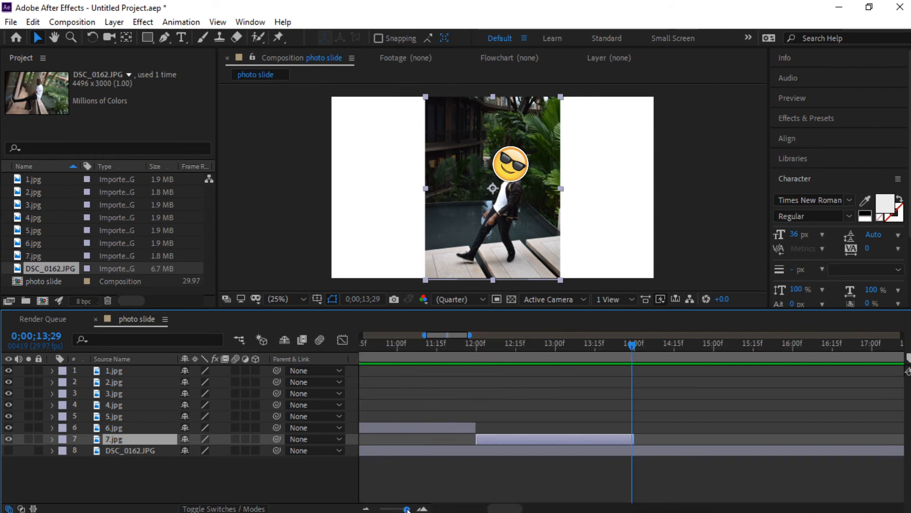
mouse_move(639, 346)
left_mouse_down()
mouse_move(626, 352)
mouse_move(642, 356)
mouse_move(635, 362)
left_mouse_up()
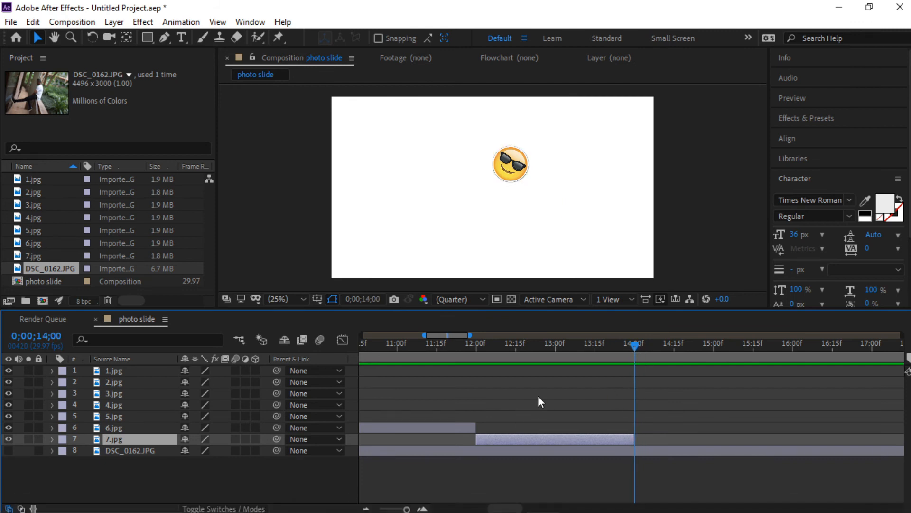
left_click(421, 509)
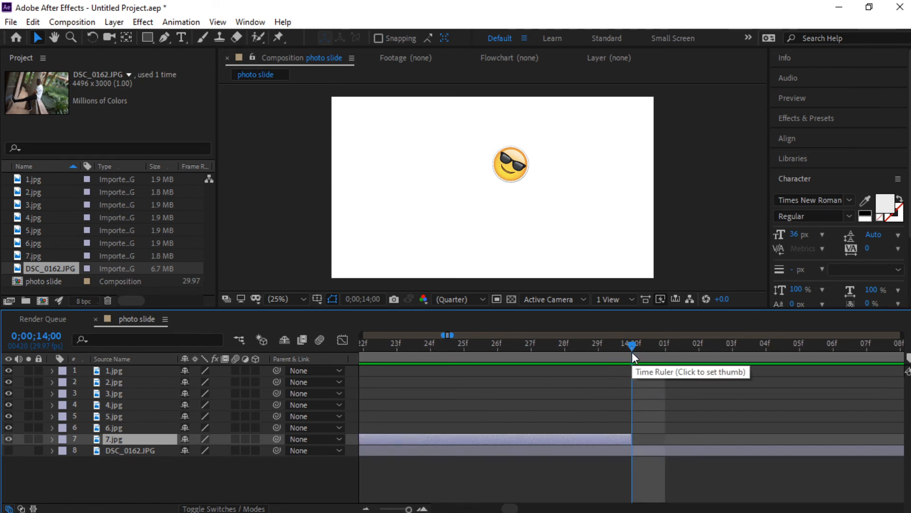
key("n")
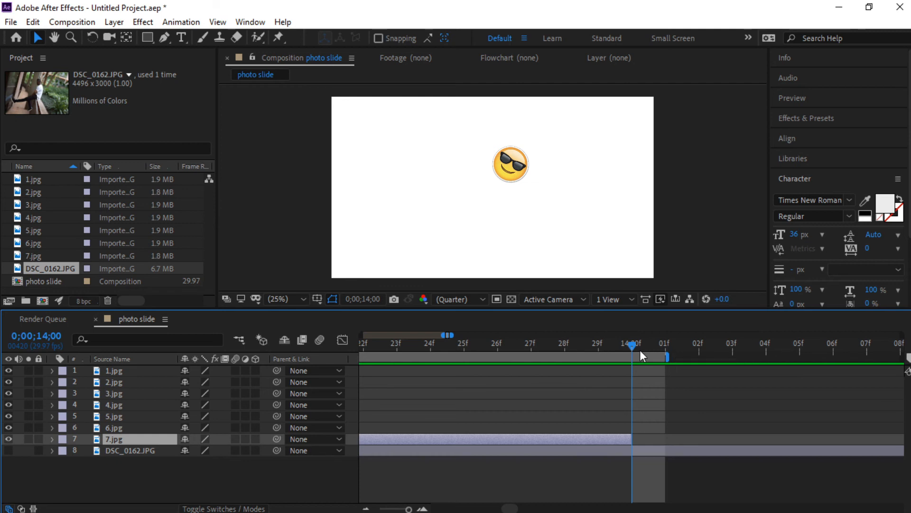
Try ending the work area one frame earlier, at 0;00;13;29
left_click_drag(635, 346, 635, 379)
left_click_drag(630, 344, 597, 349)
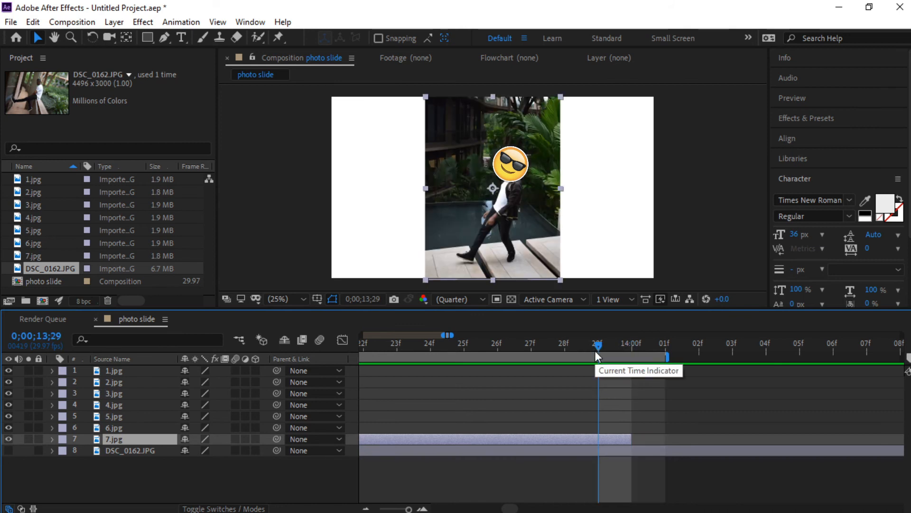
key("n")
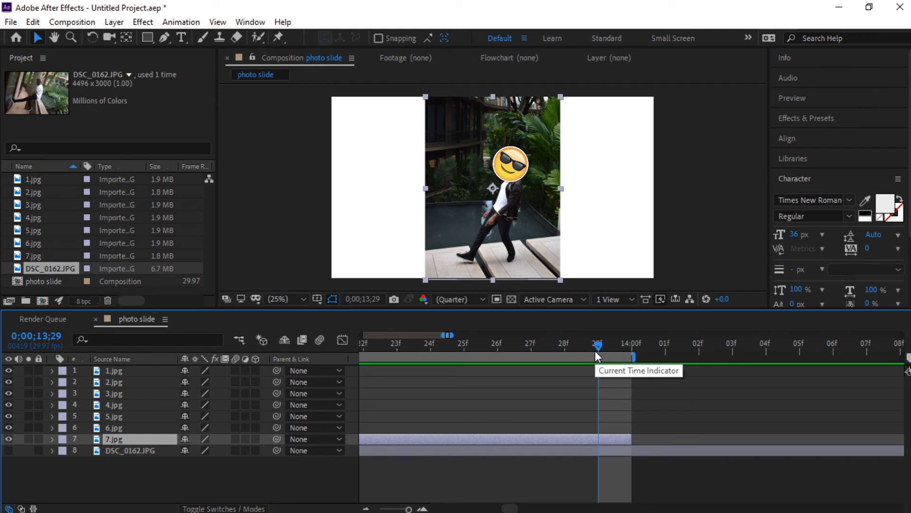
Set the work area end at 0;00;14;00 and return the playhead to the start of the composition
left_click_drag(601, 343, 639, 368)
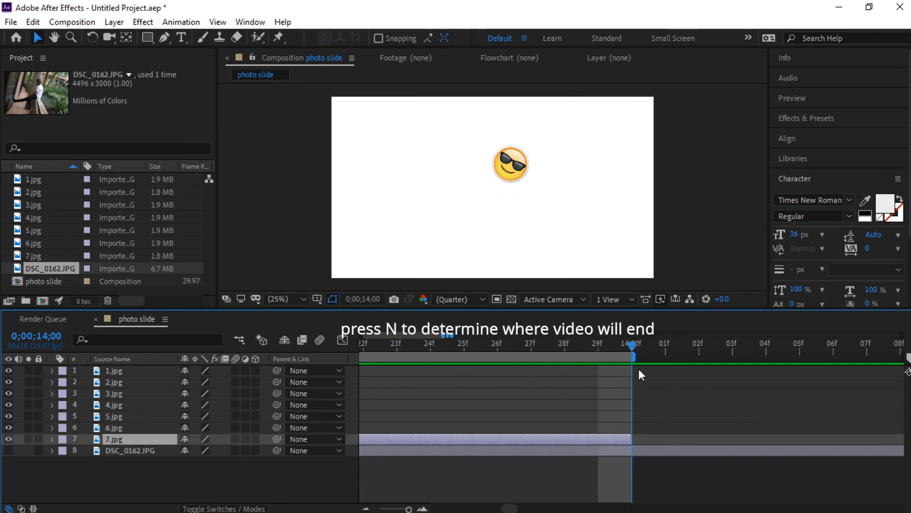
key("n")
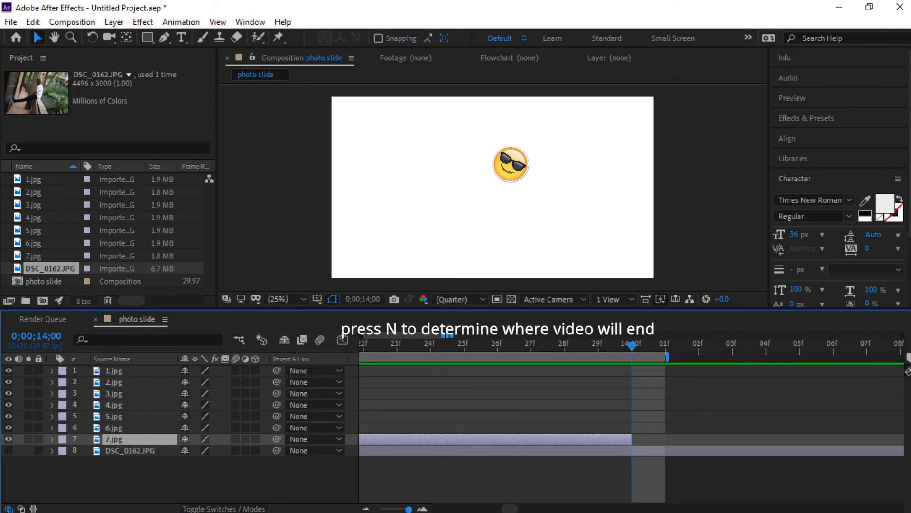
key("minus")
key("minus")
key("minus")
key("minus")
key("minus")
key("minus")
key("minus")
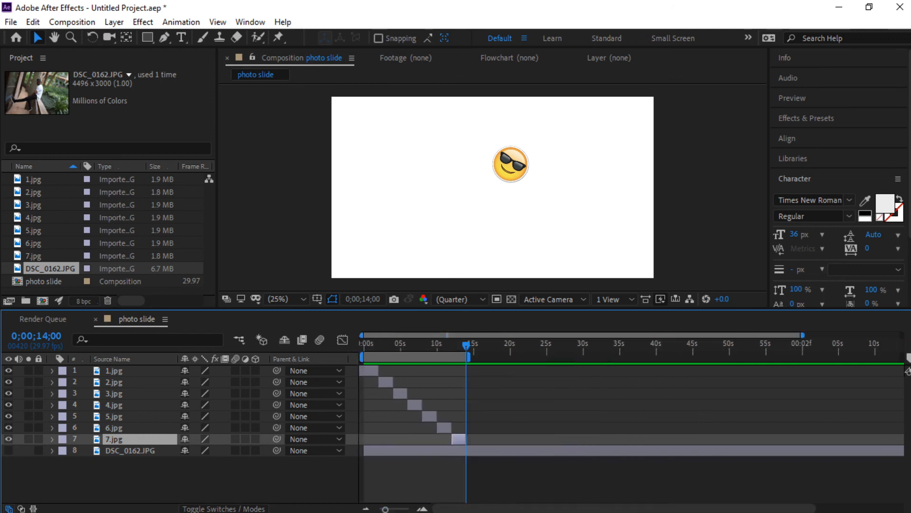
mouse_move(475, 510)
left_click_drag(374, 346, 320, 355)
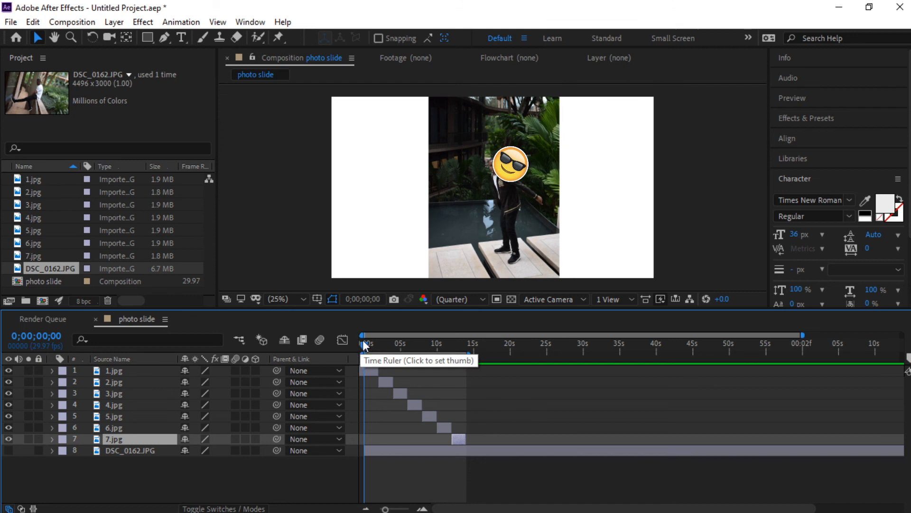
Change the photo slide composition's background colour to #211B1B and return the playhead to the start
left_click_drag(366, 345, 361, 374)
right_click(351, 214)
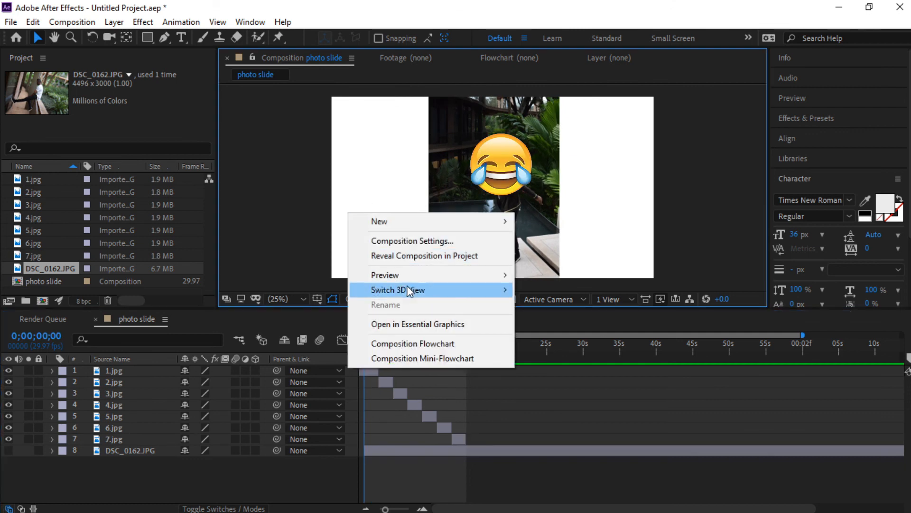
left_click(403, 241)
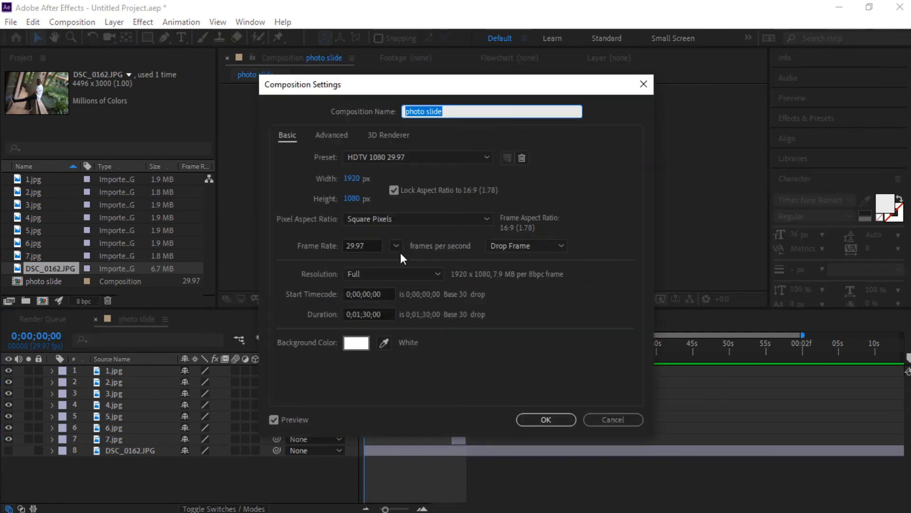
left_click(356, 342)
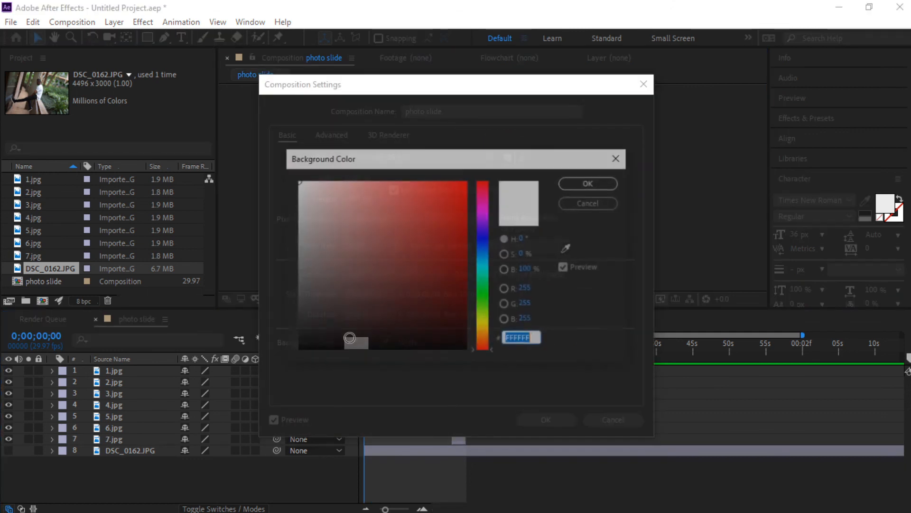
left_click(329, 329)
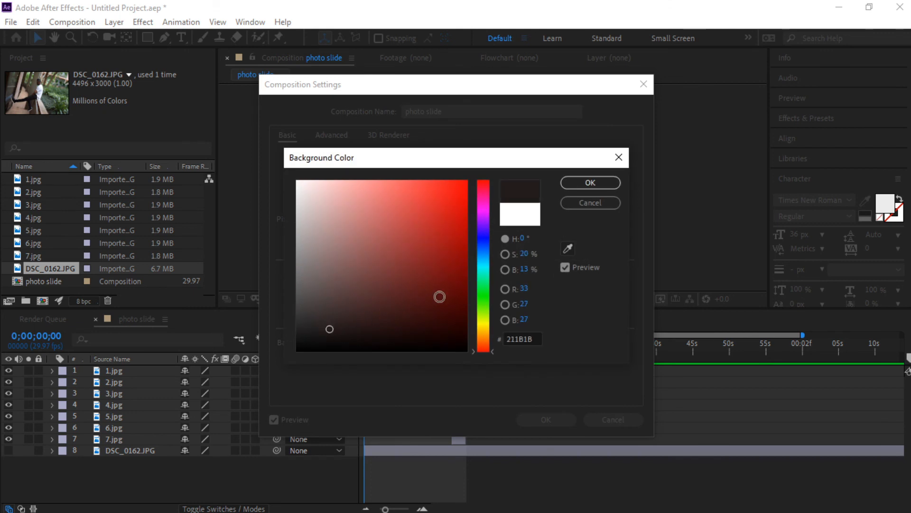
left_click(591, 182)
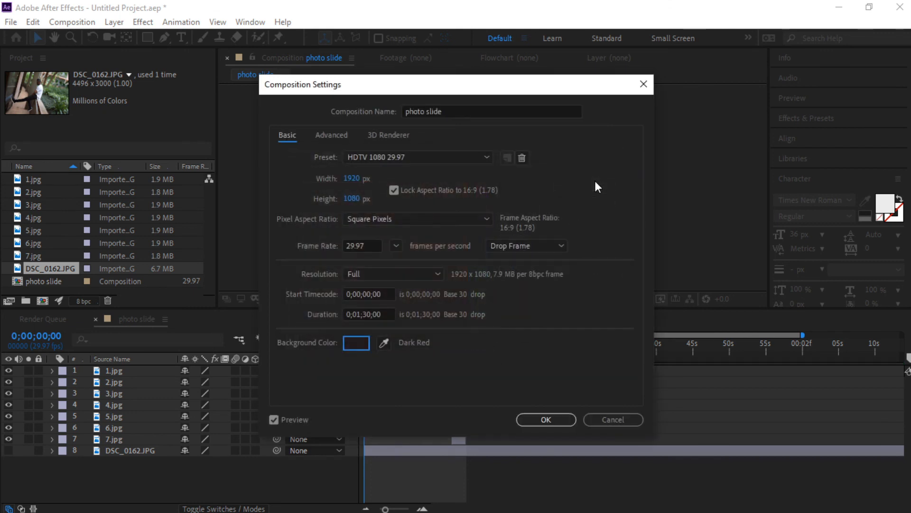
left_click(543, 420)
left_click_drag(369, 349, 342, 377)
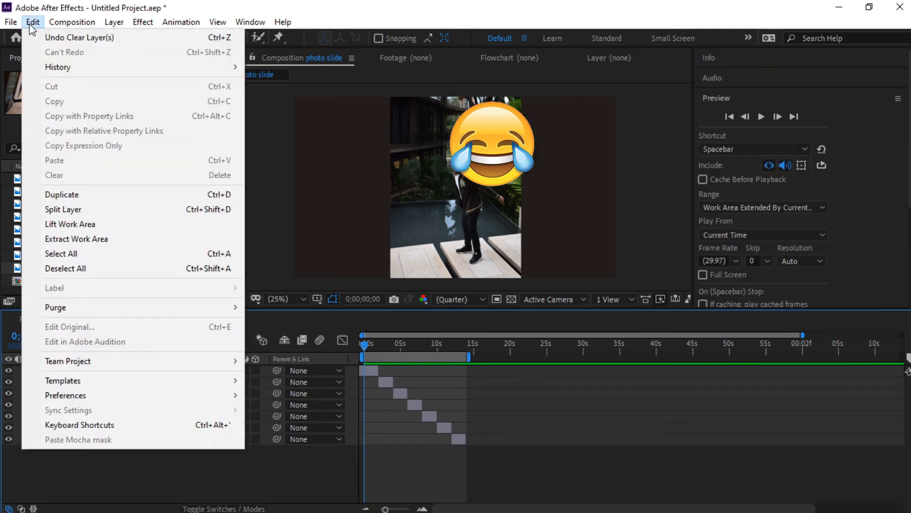
Add the photo slide composition to the render queue
left_click(11, 22)
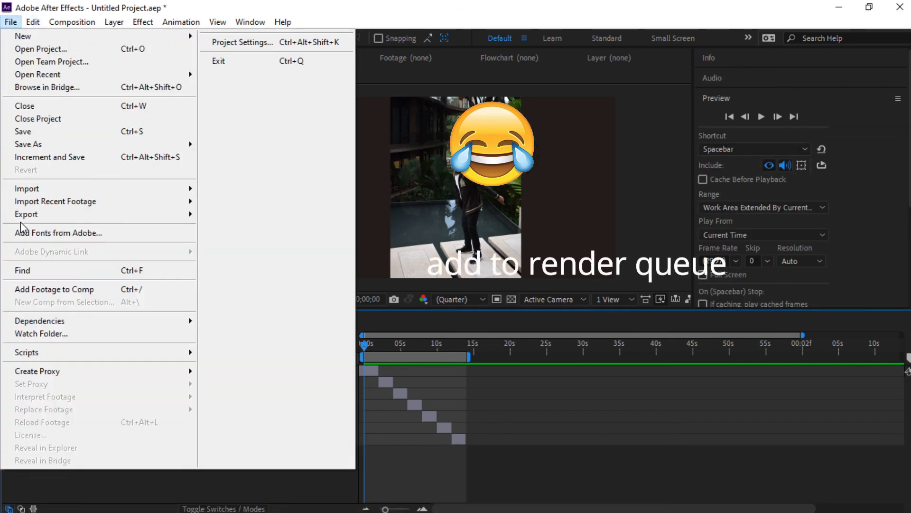
mouse_move(26, 214)
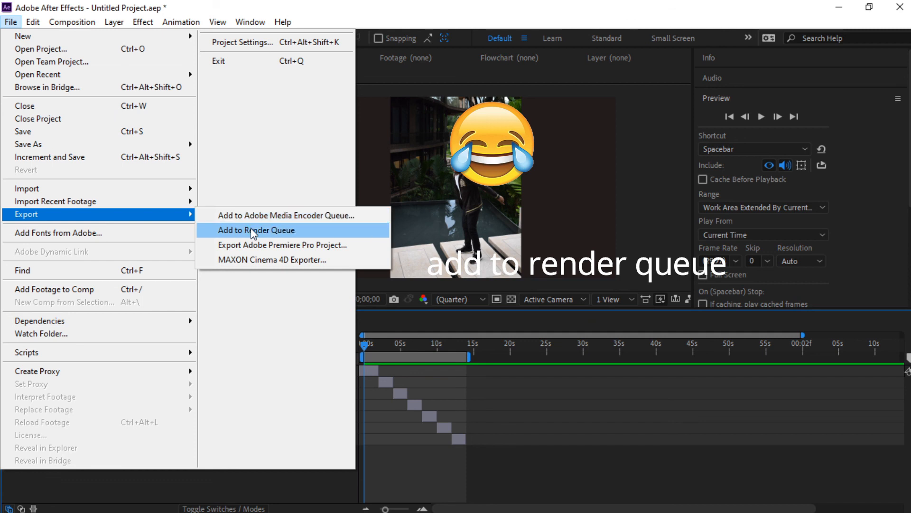
left_click(248, 230)
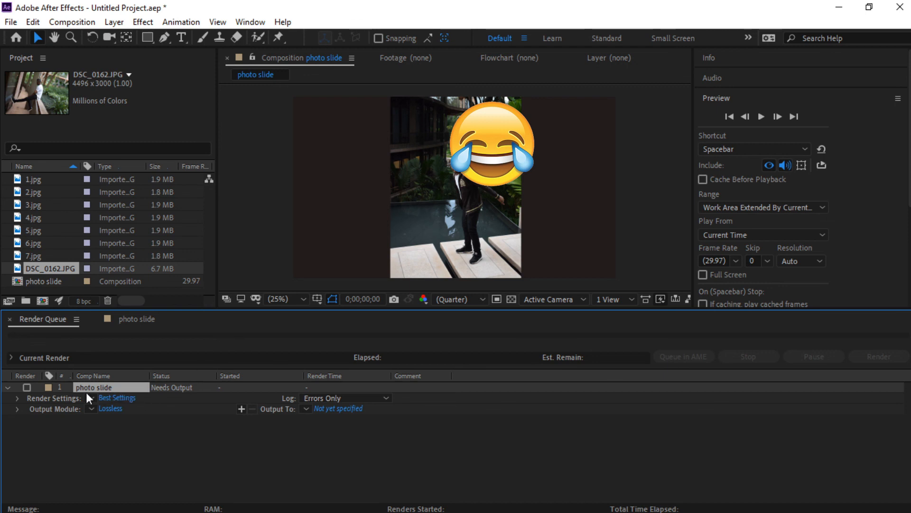
Set the render output to photo slide.avi in AVI format on the Desktop and start the render
left_click(333, 409)
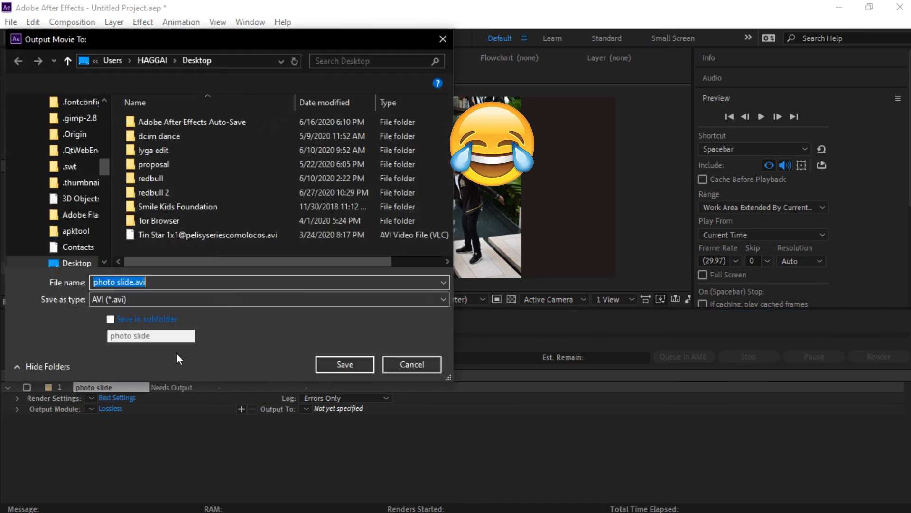
left_click_drag(108, 167, 111, 102)
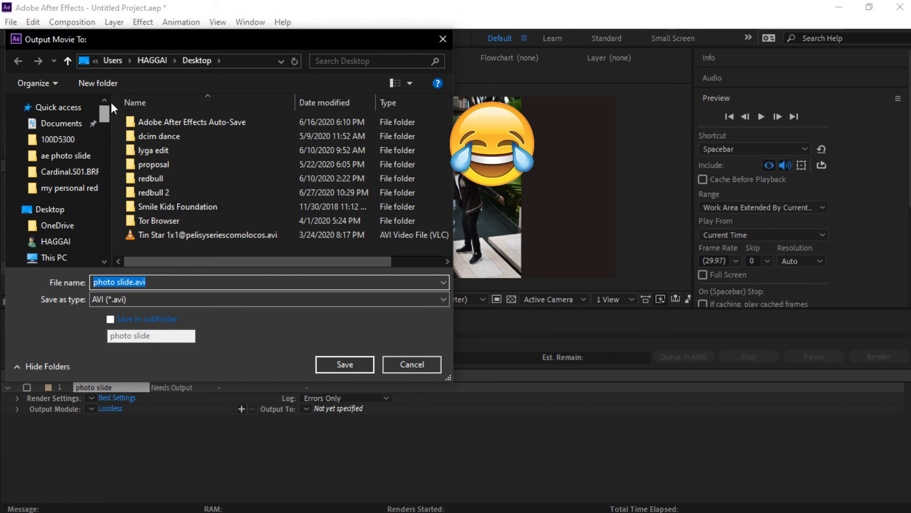
left_click(83, 108)
mouse_move(101, 106)
left_mouse_down()
mouse_move(109, 116)
mouse_move(111, 99)
mouse_move(111, 109)
left_mouse_up()
left_click(70, 170)
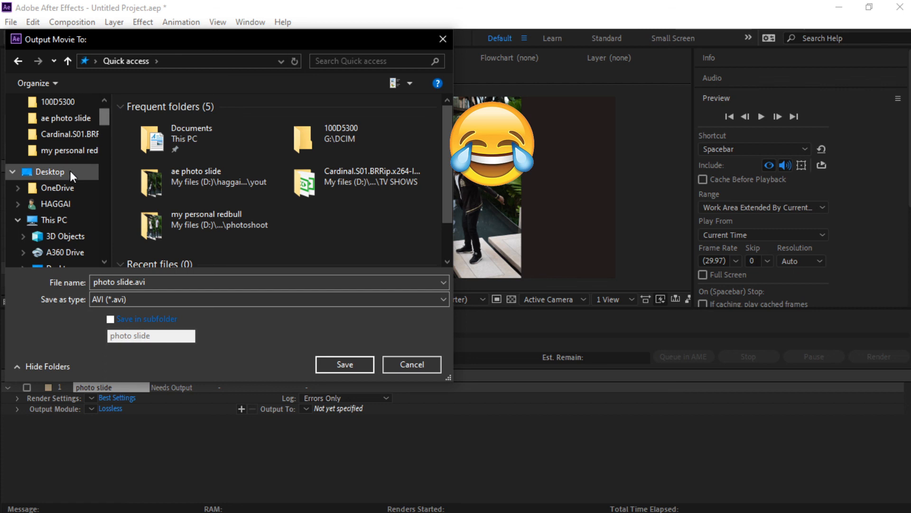
scroll(248, 203, "down", 8)
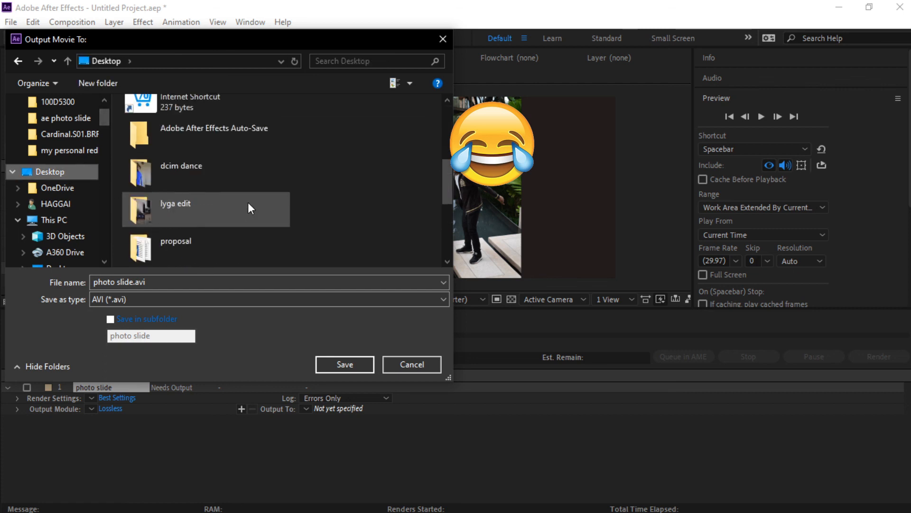
scroll(246, 208, "up", 8)
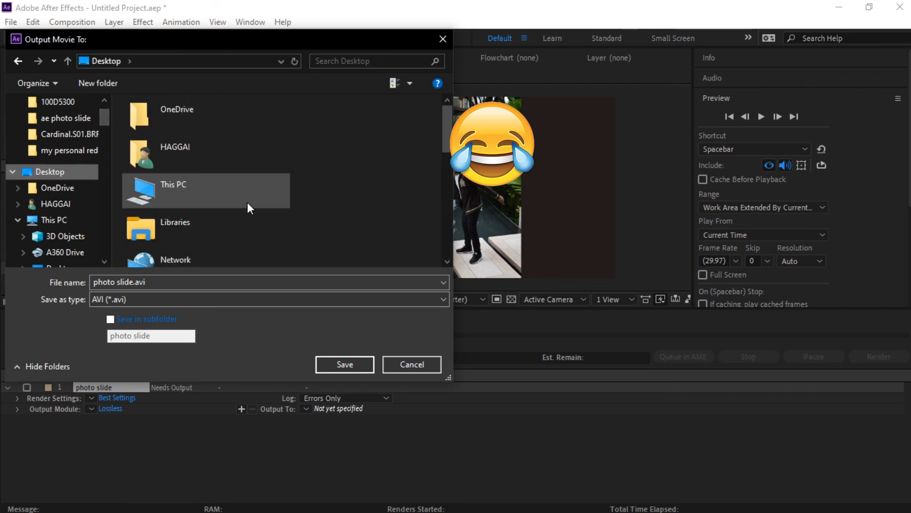
scroll(190, 197, "down", 8)
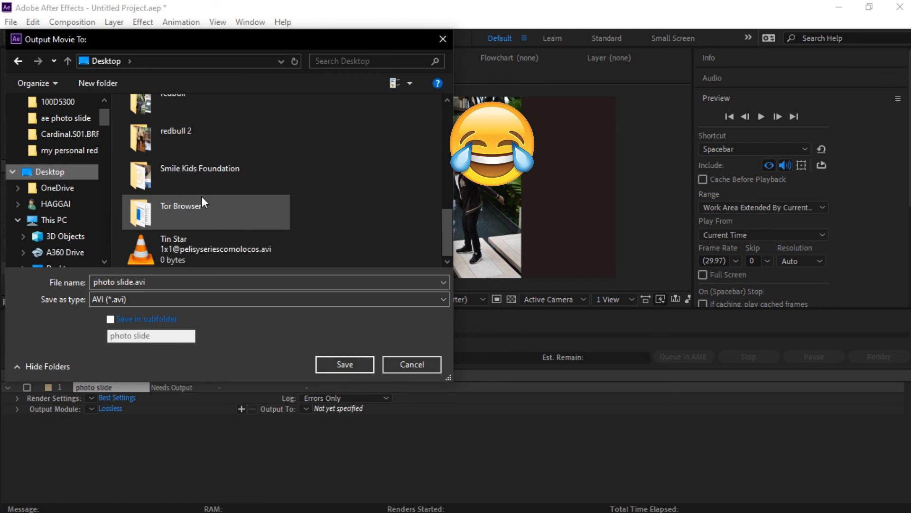
left_click(360, 365)
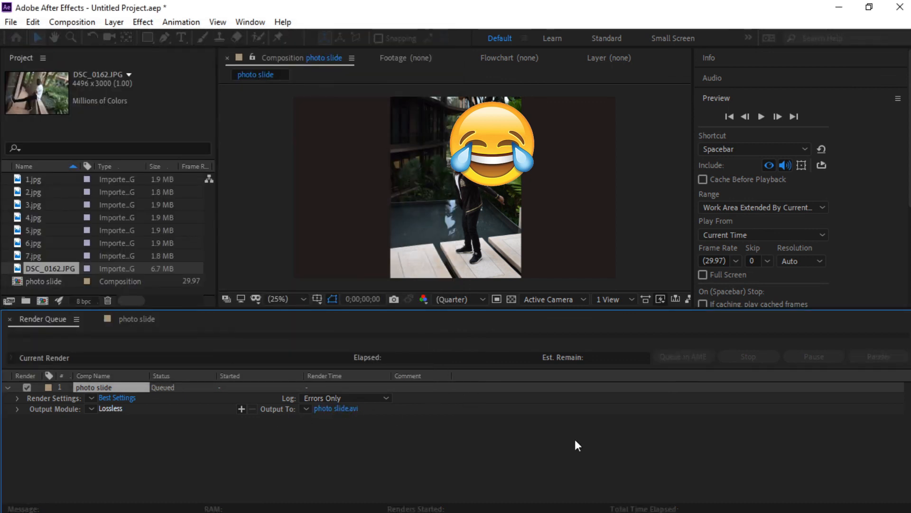
left_click(879, 357)
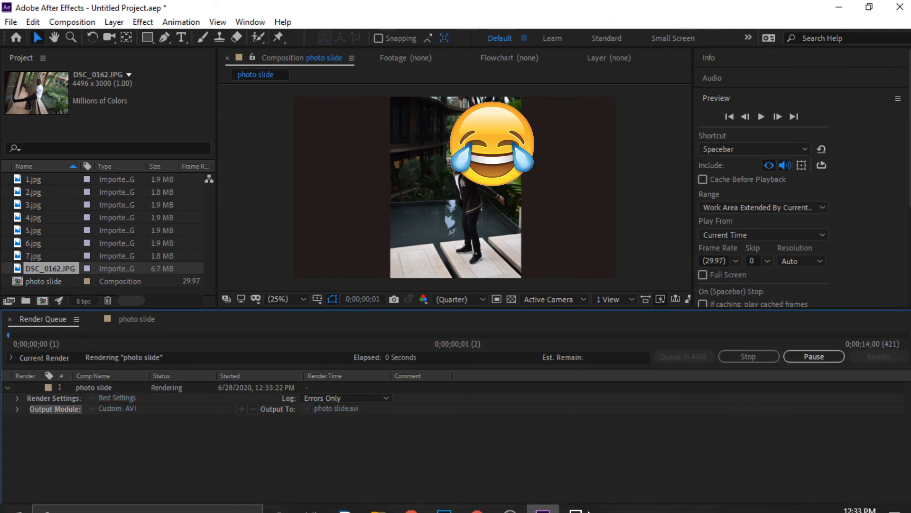